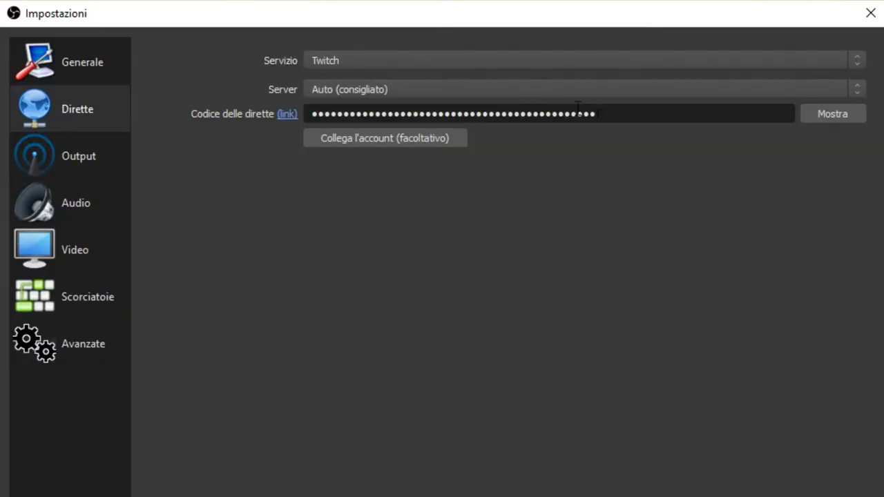
# Paste the Twitch stream key into the stream key field and apply the settings.
pyautogui.moveTo(595, 113); pyautogui.dragTo(338, 116)
pyautogui.rightClick(373, 114)
pyautogui.click(414, 196)
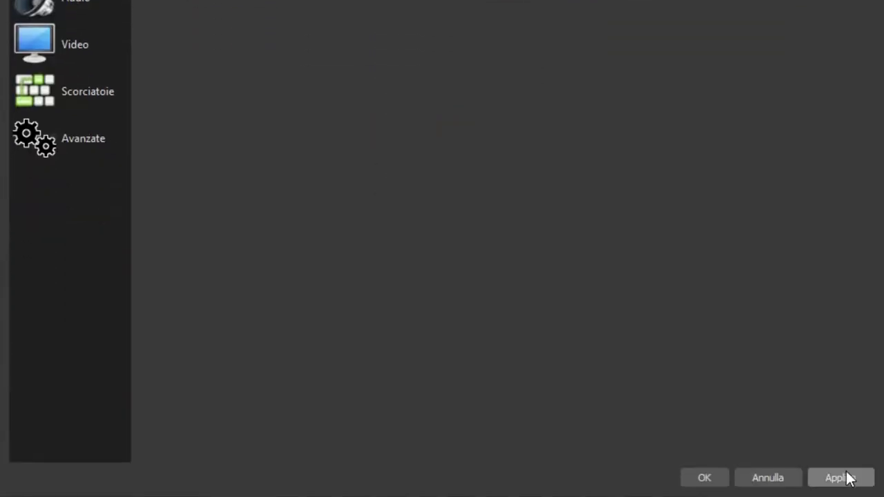
pyautogui.click(847, 478)
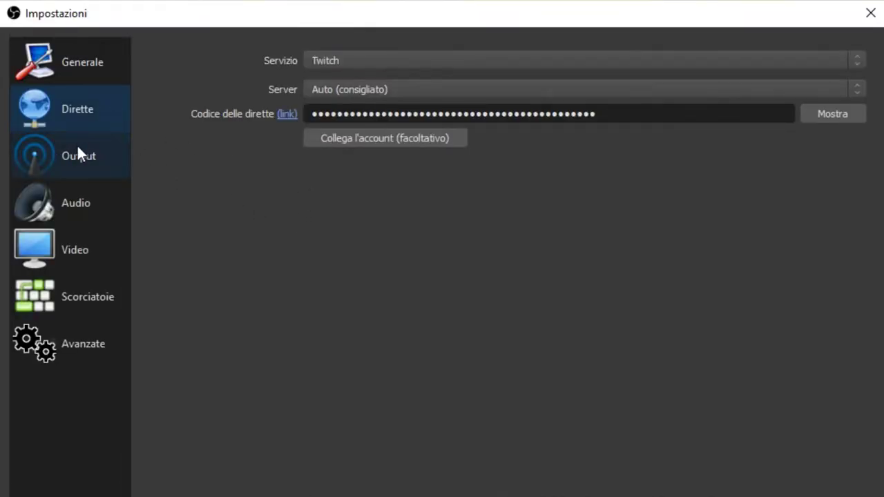
# Open the output settings and choose 160 as the streaming audio bitrate.
pyautogui.click(78, 154)
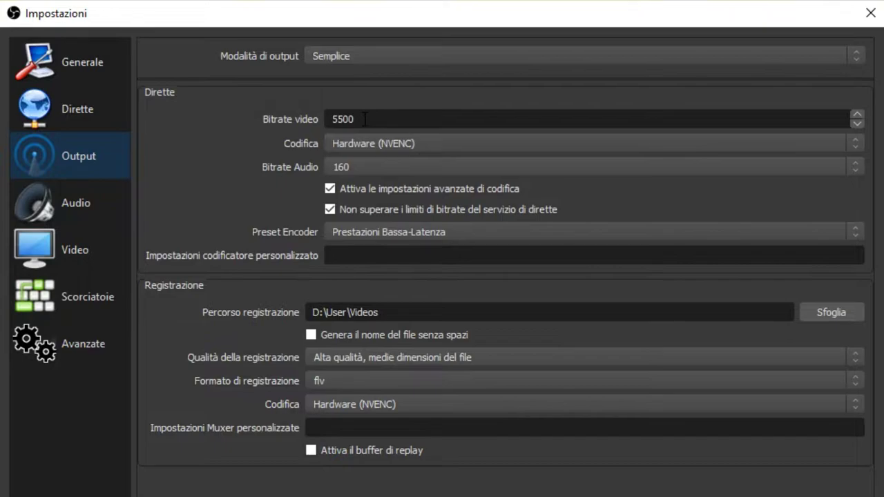
pyautogui.click(351, 165)
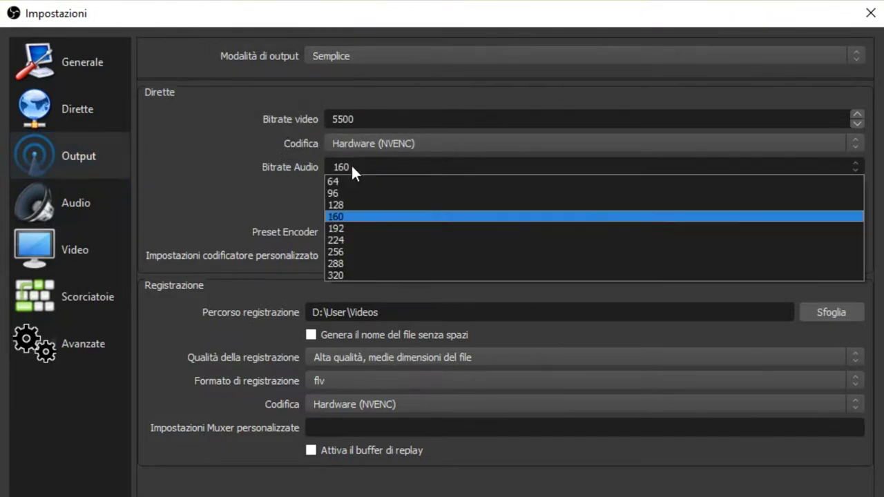
pyautogui.click(337, 217)
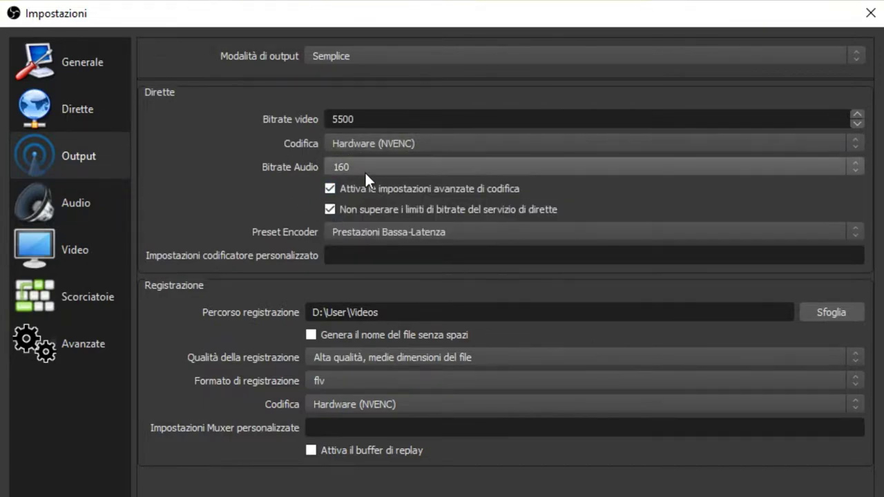
# Review the streaming encoder choices, the encoder presets and the advanced encoder settings option.
pyautogui.click(331, 145)
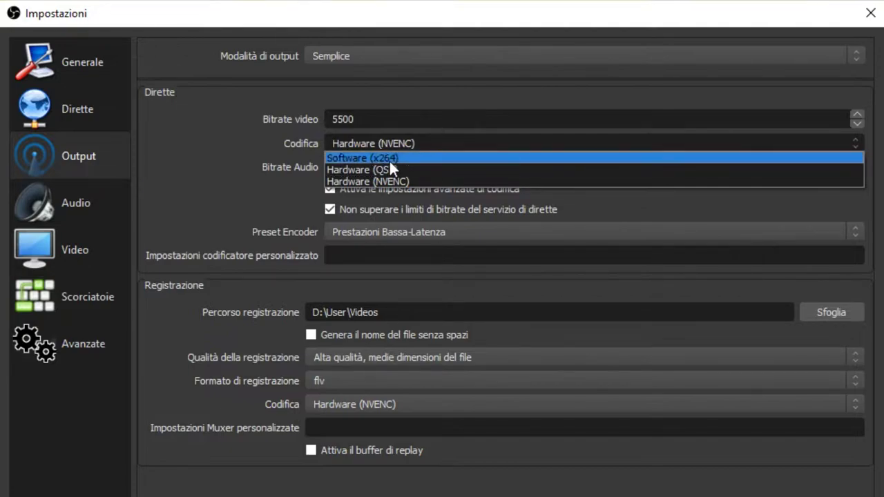
pyautogui.click(306, 159)
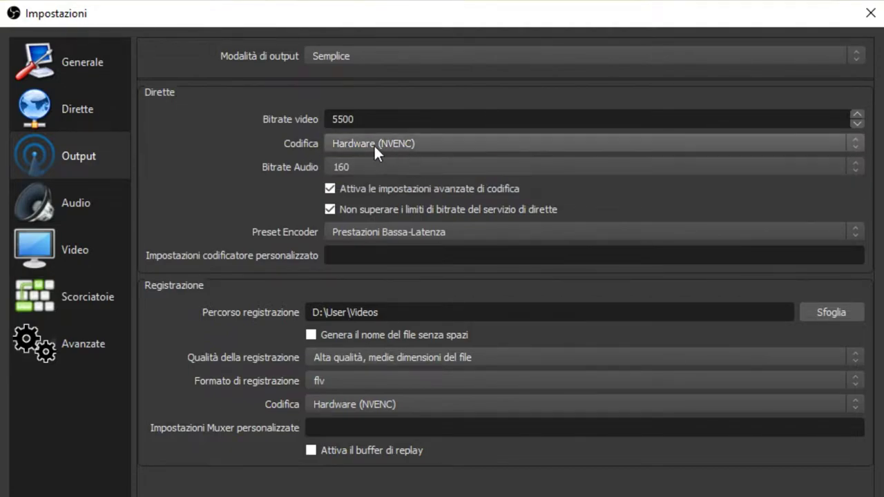
pyautogui.click(363, 234)
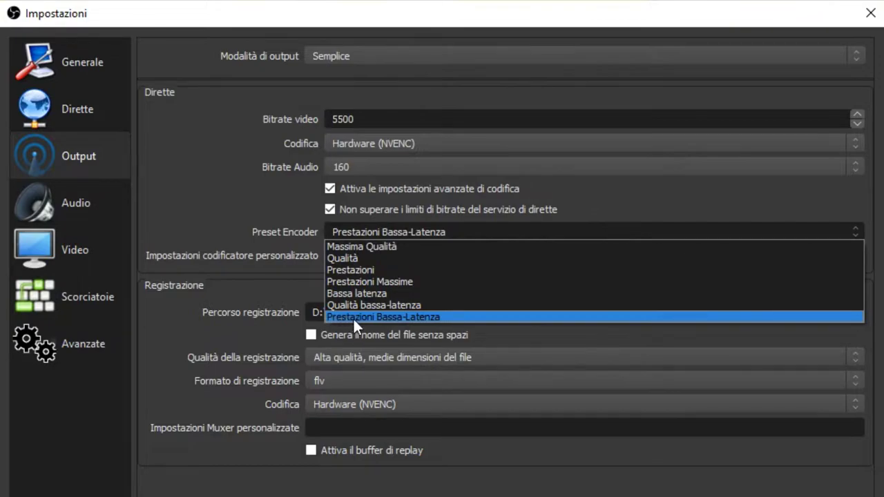
pyautogui.click(393, 232)
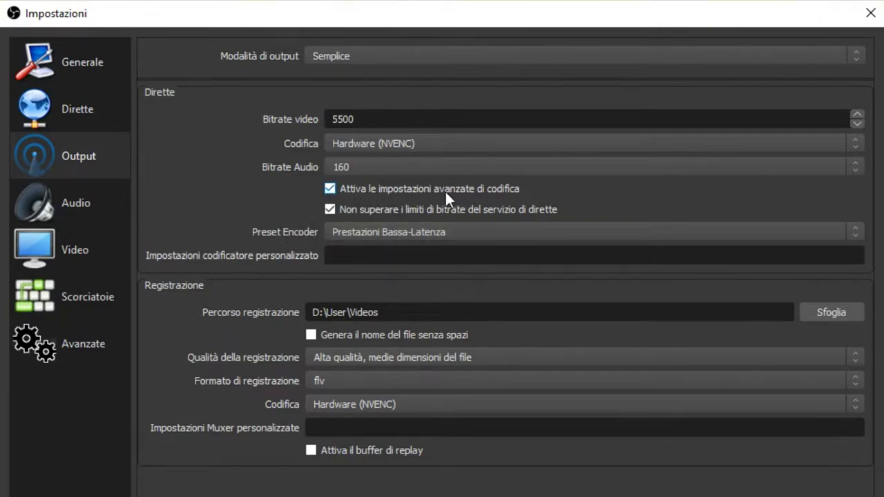
pyautogui.click(355, 193)
pyautogui.click(353, 193)
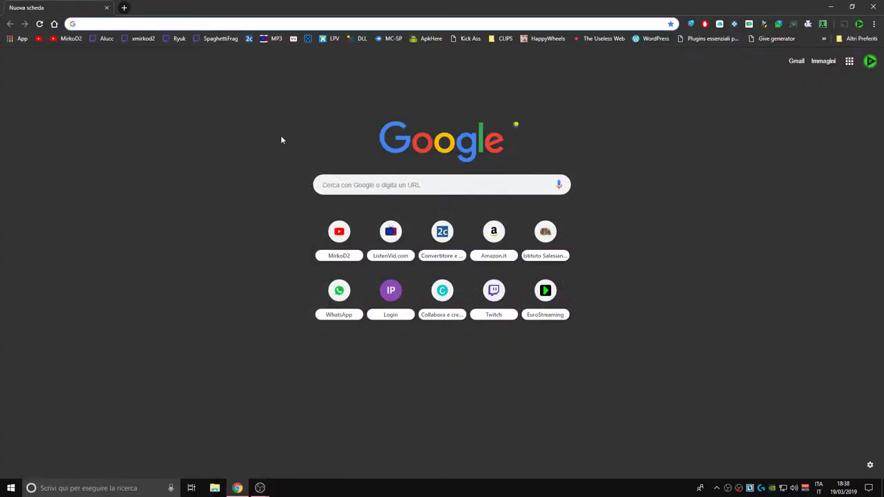
# Open speedtest.net in Chrome and run the connection speed test.
pyautogui.write('sped')
pyautogui.press('BackSpace')
pyautogui.write('edtest.net')
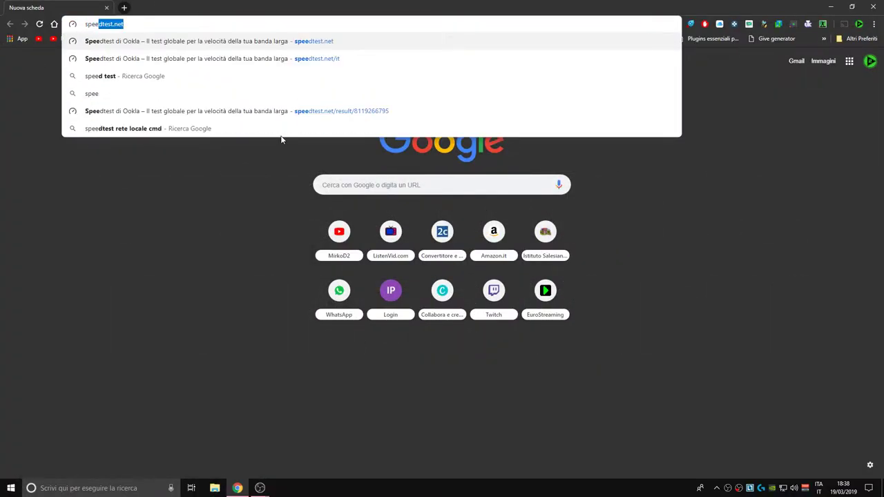
pyautogui.press('Return')
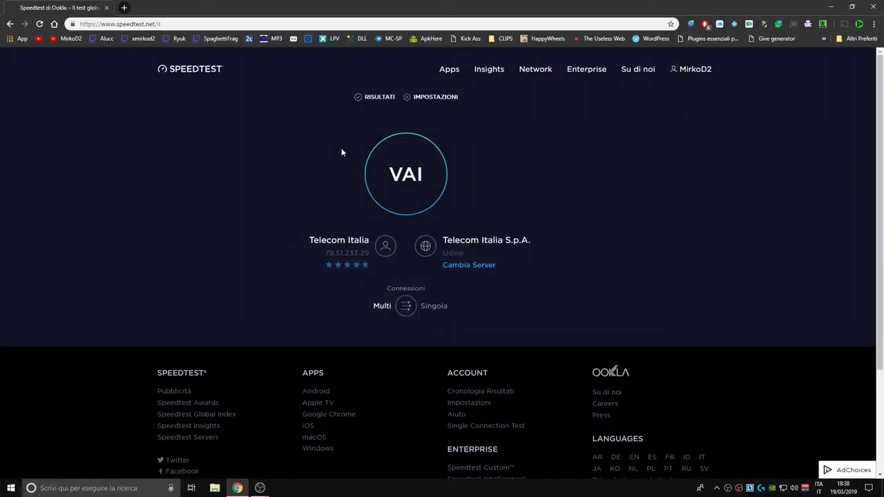
pyautogui.click(373, 174)
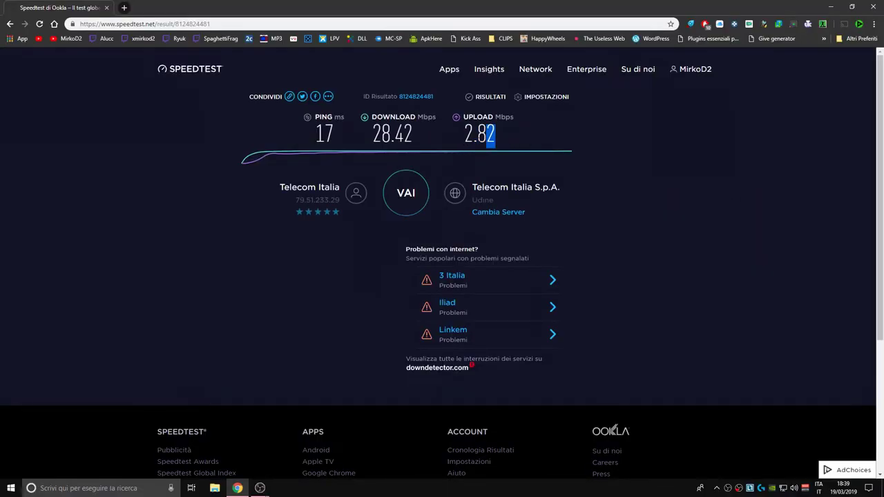
# Examine the upload figure and its Mbps unit in the speed test result.
pyautogui.doubleClick(478, 116)
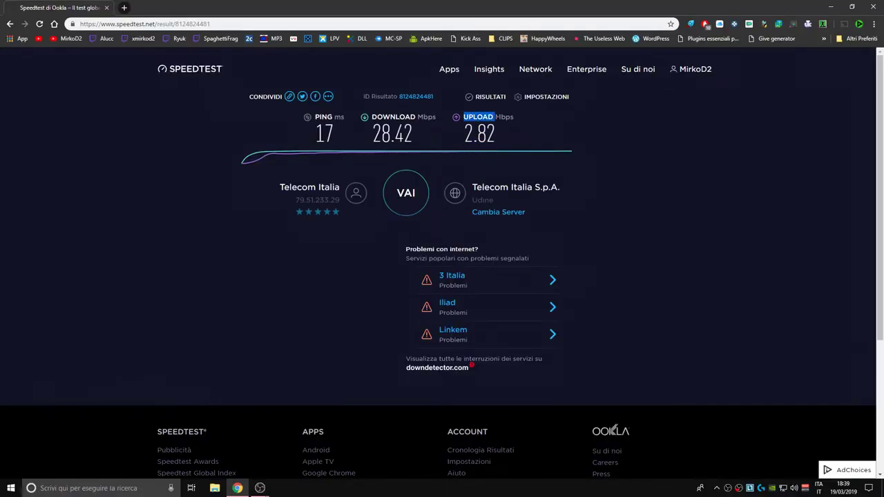
pyautogui.moveTo(529, 122); pyautogui.dragTo(494, 117)
pyautogui.click(532, 125)
pyautogui.click(342, 181)
# Launch Calculator, multiply 2 by 8, and close it again.
pyautogui.press('super+r')
pyautogui.write('calc')
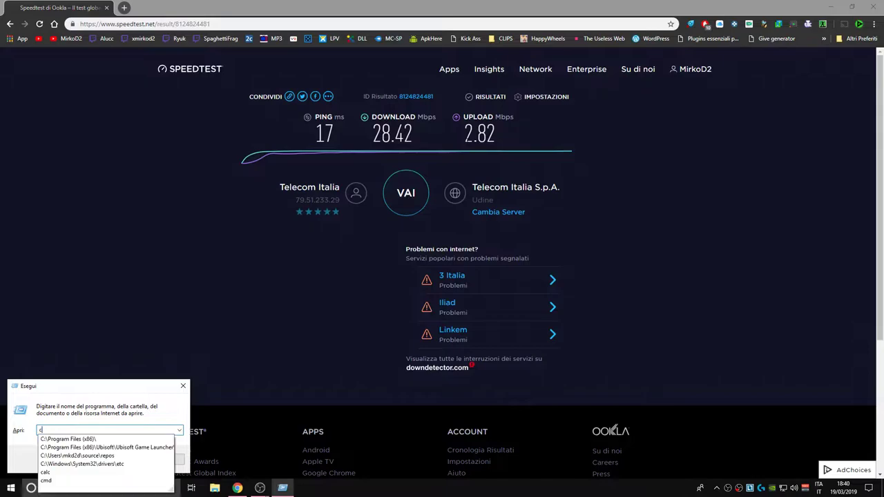
pyautogui.press('Return')
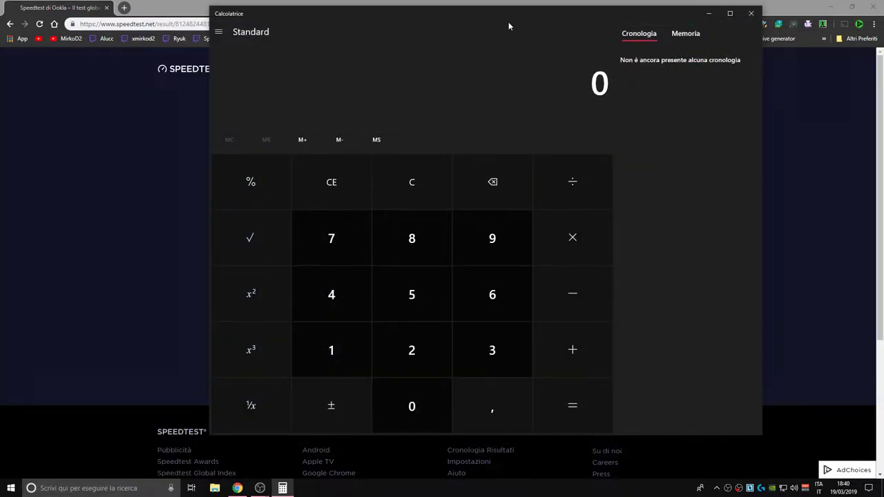
pyautogui.moveTo(508, 25); pyautogui.dragTo(498, 47)
pyautogui.click(402, 374)
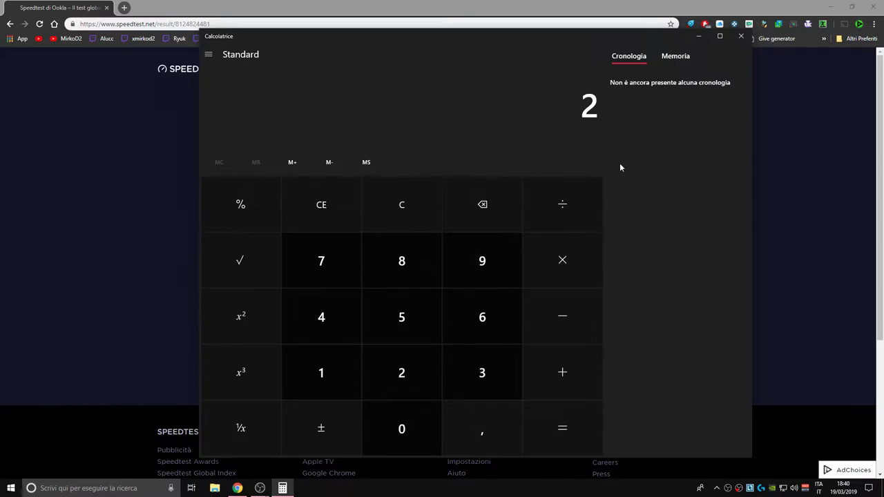
pyautogui.press('Escape')
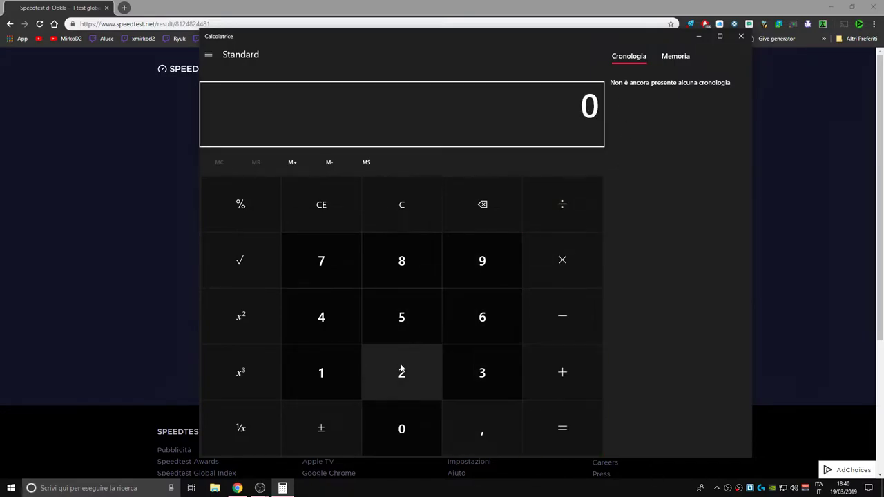
pyautogui.click(402, 369)
pyautogui.click(573, 364)
pyautogui.click(418, 248)
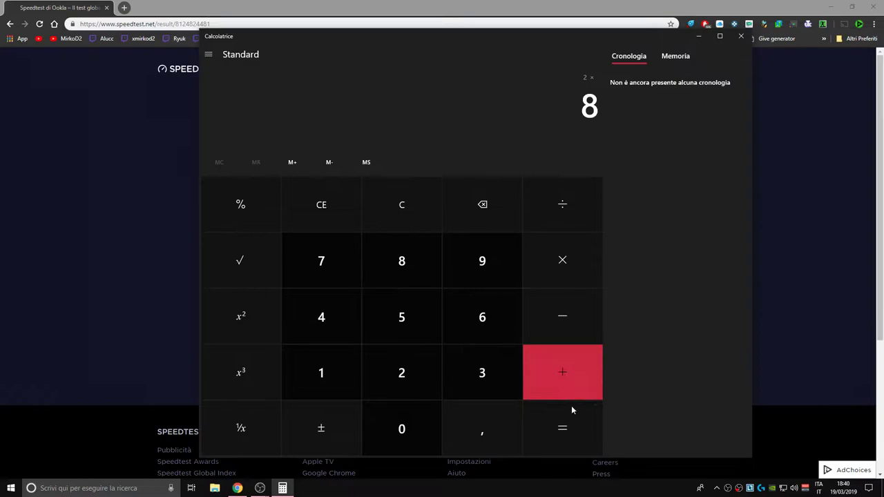
pyautogui.click(562, 414)
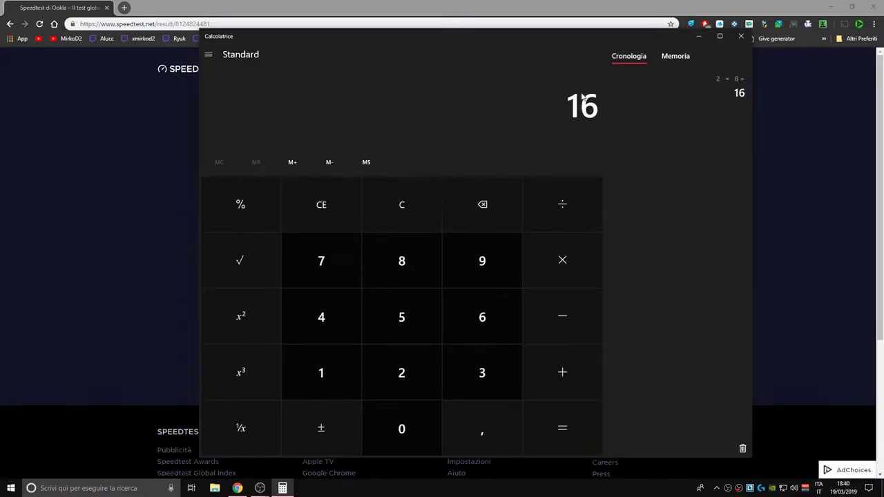
pyautogui.hotkey('alt', 'F4')
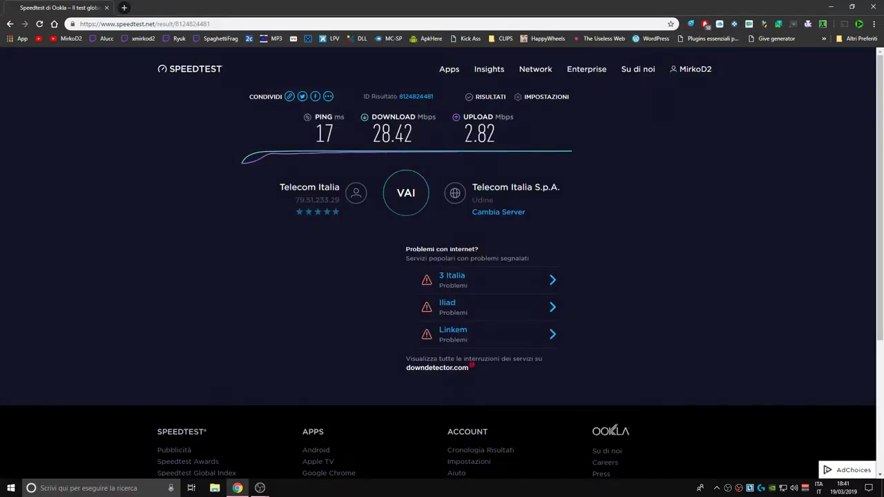
# Examine the digits of the measured upload speed on the Speedtest result page.
pyautogui.moveTo(496, 134); pyautogui.dragTo(474, 134)
pyautogui.doubleClick(479, 134)
pyautogui.click(448, 138)
pyautogui.moveTo(463, 138); pyautogui.dragTo(504, 138)
pyautogui.click(497, 139)
pyautogui.doubleClick(467, 138)
pyautogui.click(467, 141)
# Switch to OBS, clear the streaming video bitrate, and return to the Speedtest result in Chrome.
pyautogui.click(259, 488)
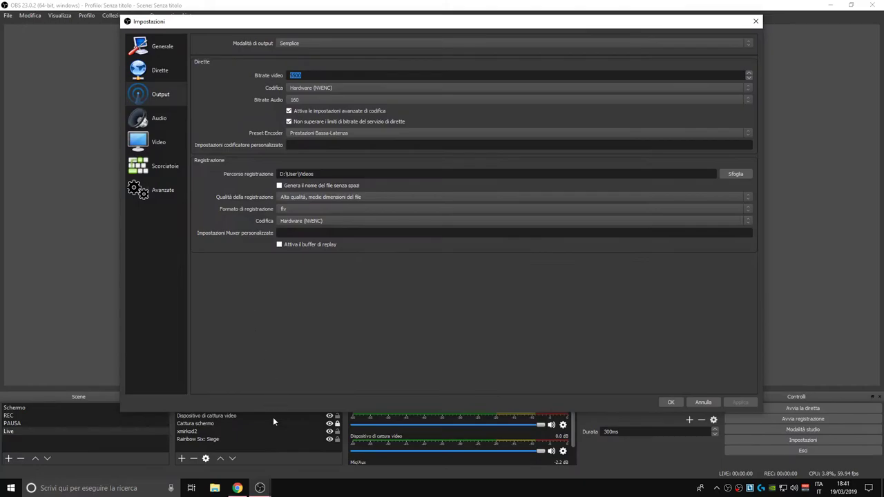
pyautogui.click(259, 487)
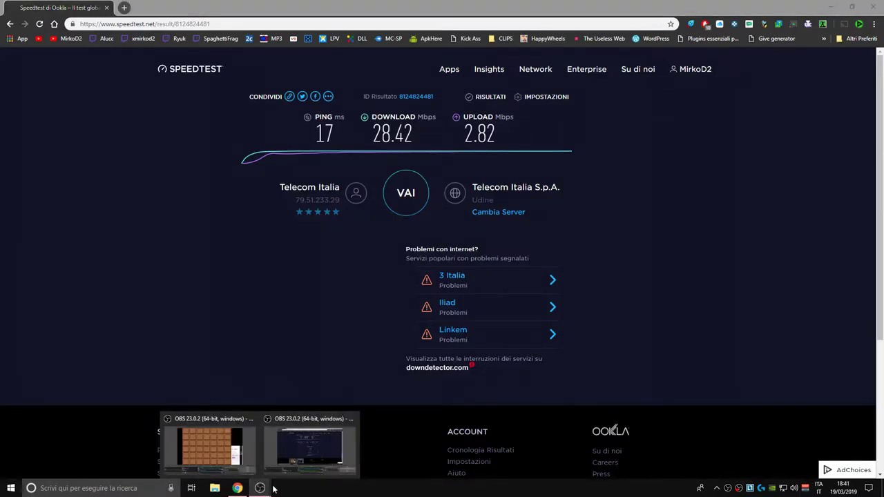
pyautogui.click(269, 322)
pyautogui.click(246, 490)
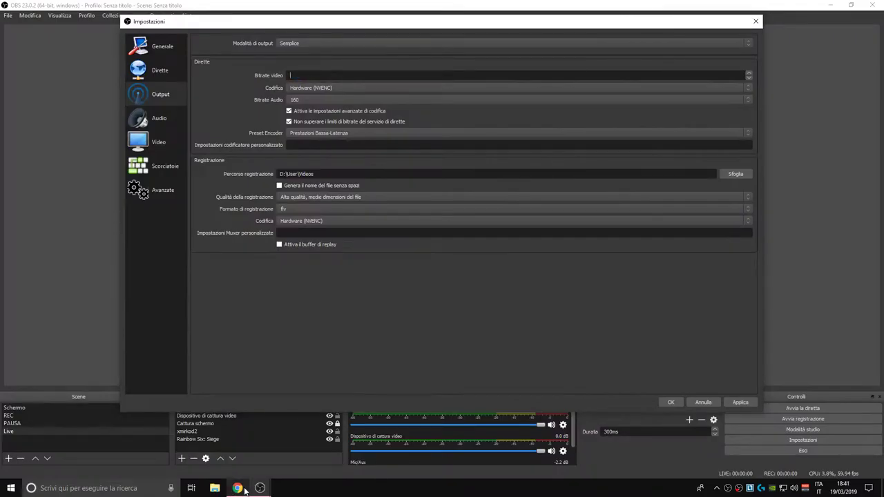
pyautogui.click(247, 491)
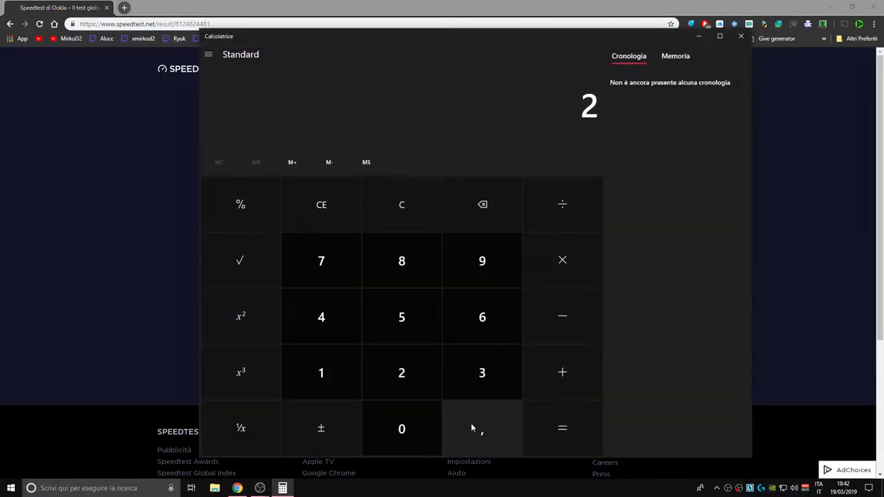
# Multiply the upload speed of 2.82 by 1000 in Calculator.
pyautogui.click(474, 428)
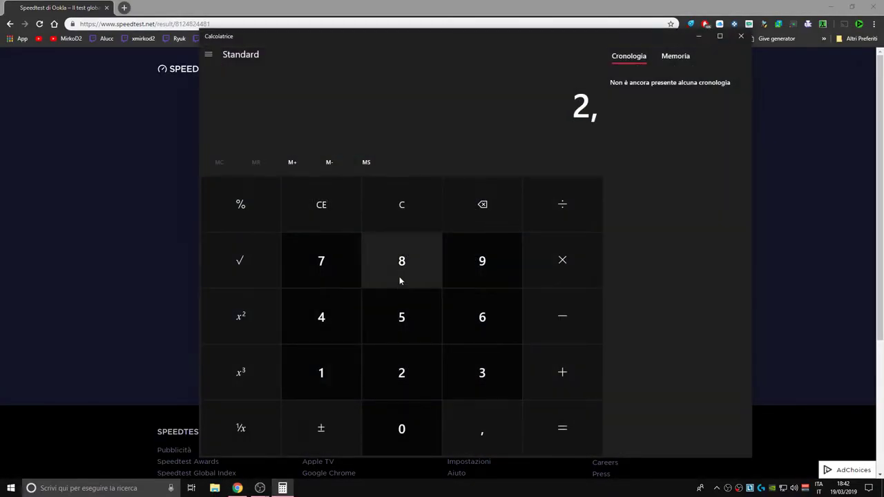
pyautogui.click(726, 319)
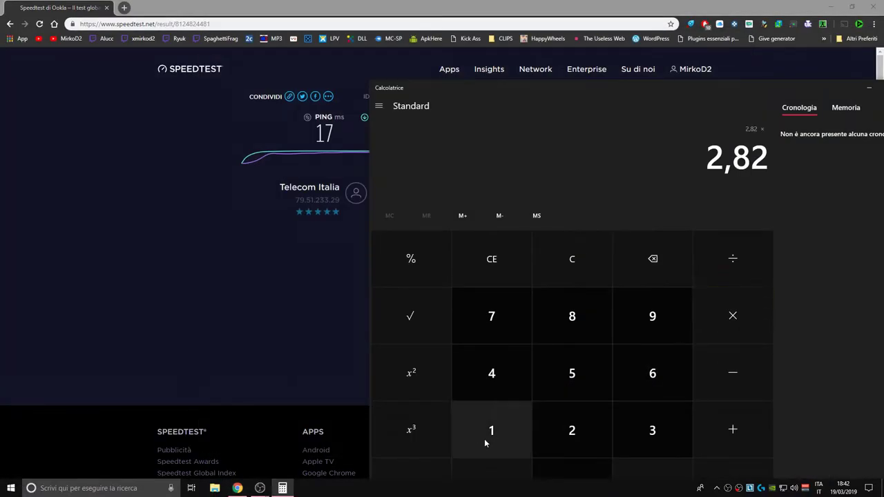
pyautogui.click(486, 443)
pyautogui.click(561, 463)
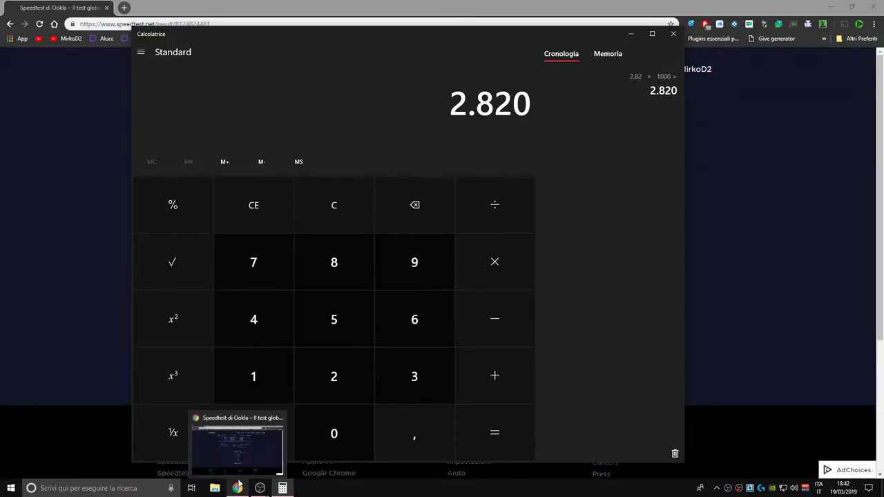
# Set the streaming video bitrate in OBS to the calculated value 2820.
pyautogui.rightClick(481, 116)
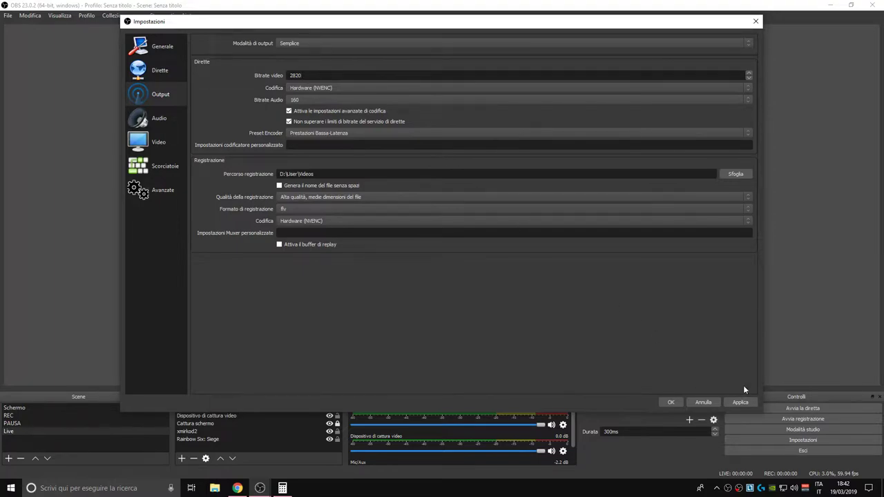
pyautogui.doubleClick(292, 74)
pyautogui.click(313, 78)
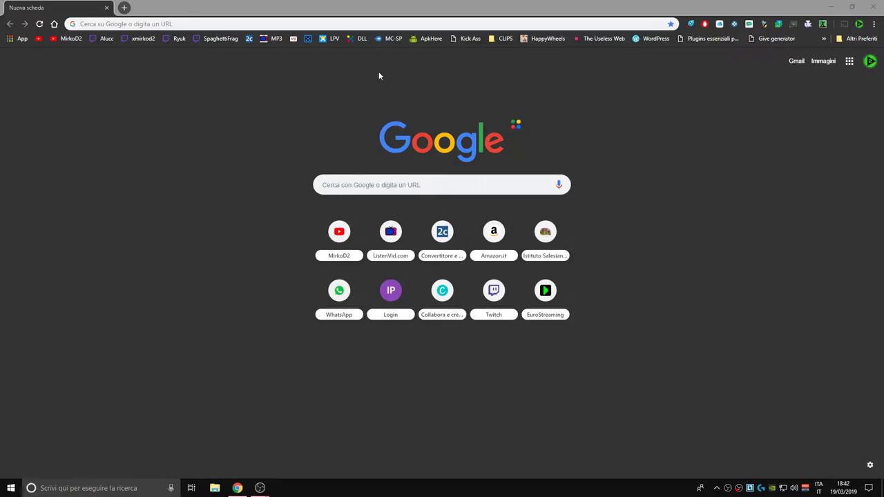
# Search the web in Chrome for "twitch bitrate" and examine the low-bandwidth bitrate range on Twitch's video encoding page.
pyautogui.click(375, 22)
pyautogui.write('twitch bitrate')
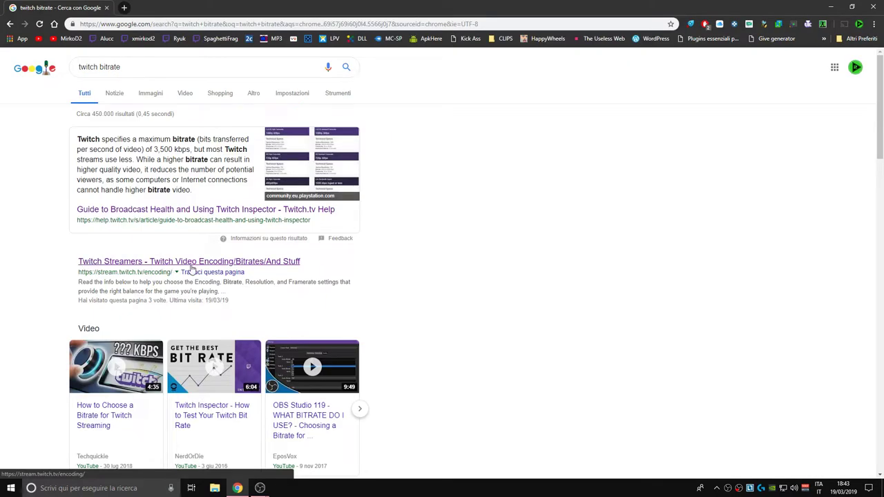
pyautogui.click(277, 266)
pyautogui.scroll(-2, 731, 132)
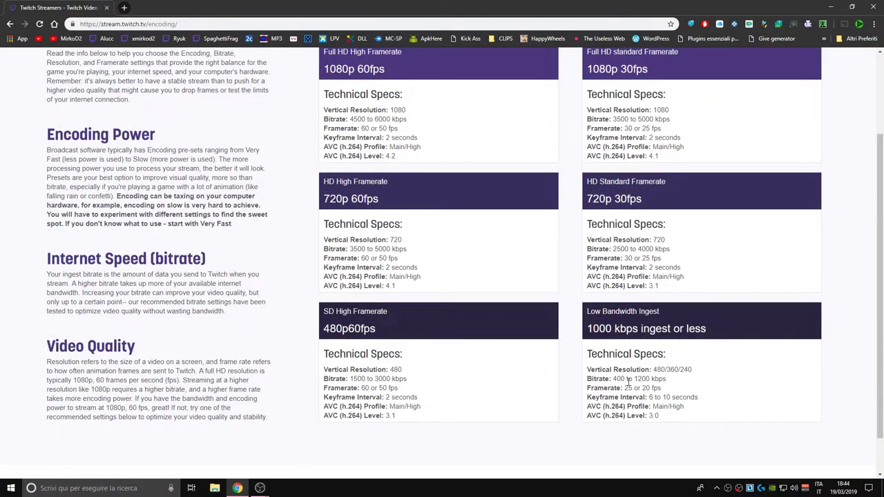
pyautogui.moveTo(633, 379); pyautogui.dragTo(648, 379)
pyautogui.click(649, 379)
# Switch to OBS, clear the streaming video bitrate, and return to Twitch's encoding page in Chrome.
pyautogui.click(259, 488)
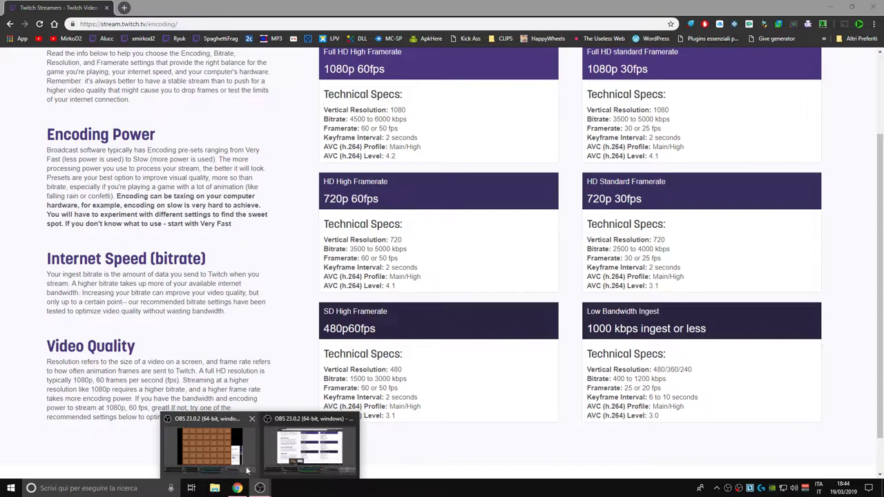
pyautogui.click(227, 447)
pyautogui.moveTo(304, 75); pyautogui.dragTo(250, 78)
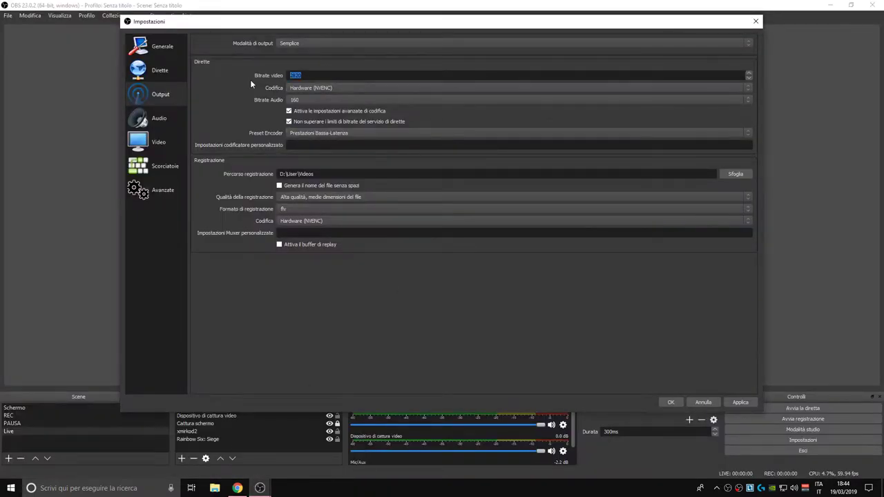
pyautogui.press('BackSpace')
pyautogui.hotkey('alt', 'Tab')
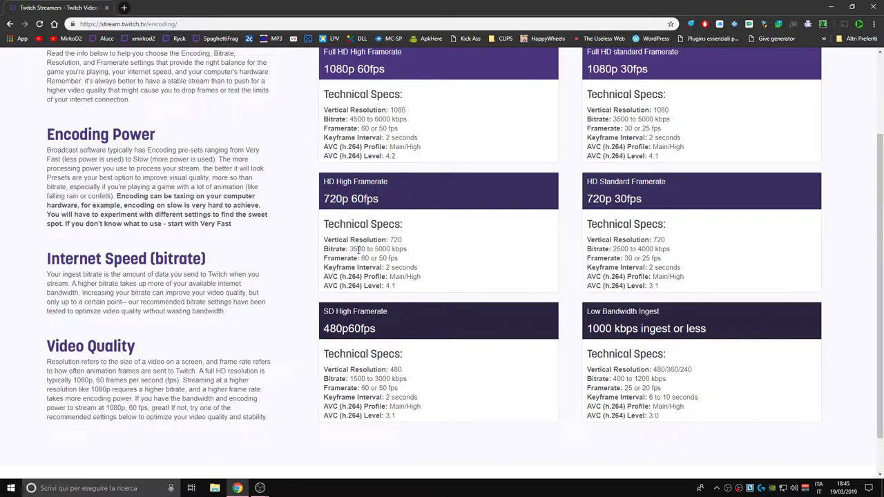
# Examine the encoding power guidance and the recommended bitrates per resolution and framerate on Twitch's encoding page.
pyautogui.scroll(2, 450, 250)
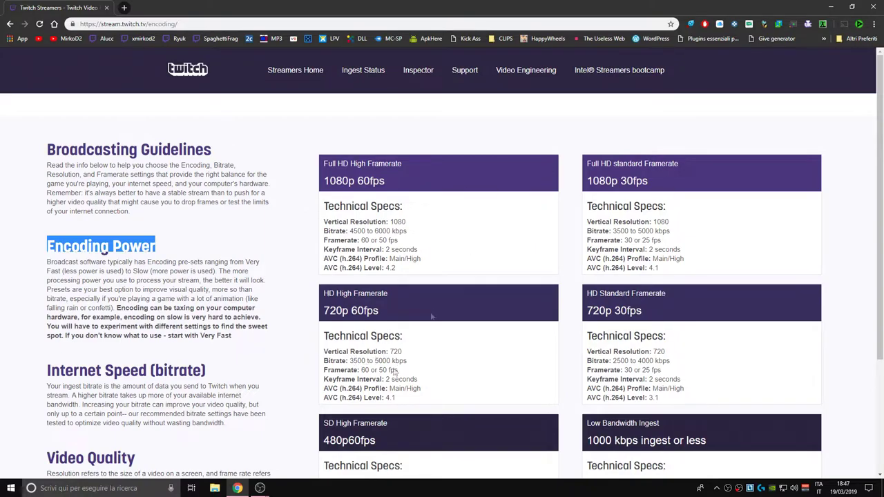
pyautogui.click(356, 289)
pyautogui.scroll(-1, 457, 285)
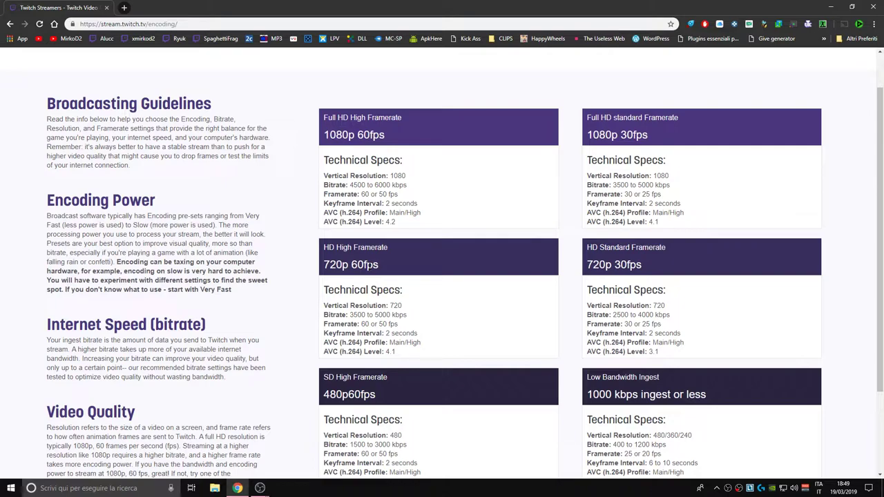
pyautogui.scroll(-1, 356, 248)
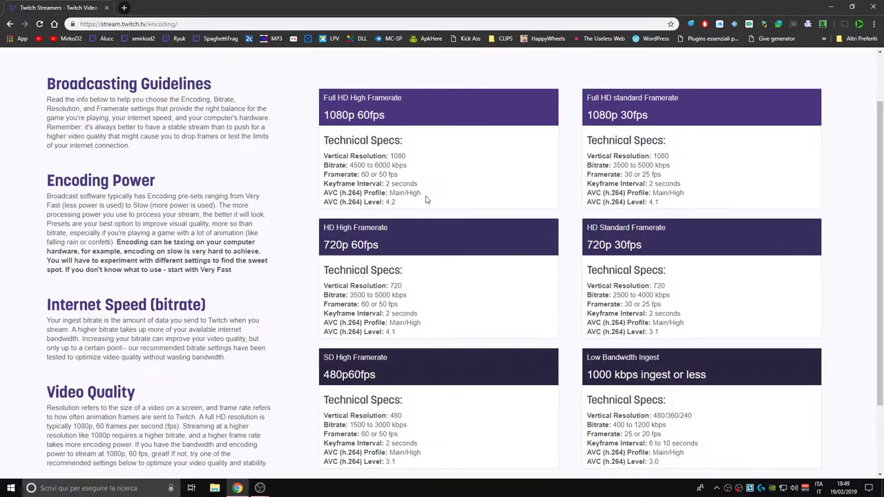
# Switch to OBS and set the streaming video bitrate to 3500.
pyautogui.hotkey('alt', 'Tab')
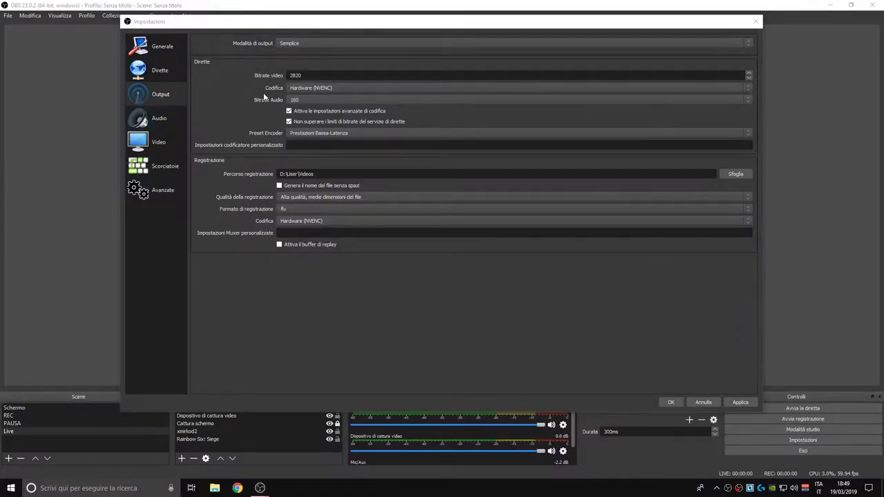
pyautogui.click(251, 75)
pyautogui.write('3500')
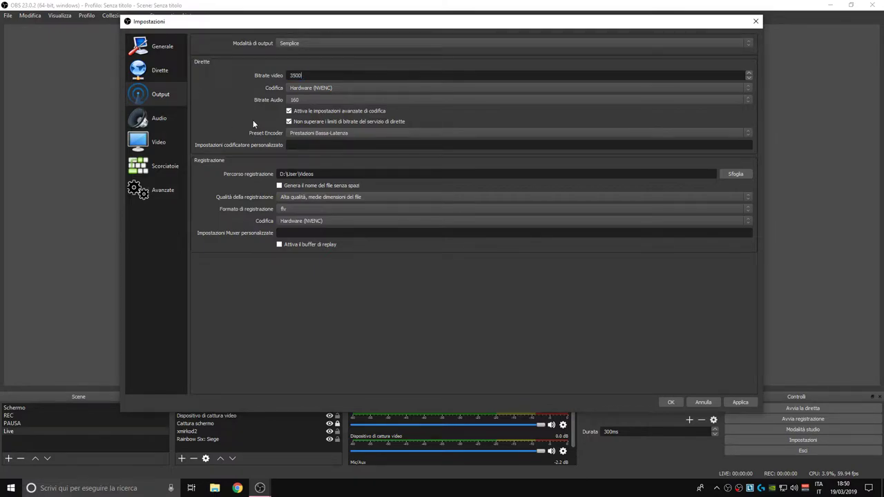
# Replace the streaming video bitrate with 5500 in the output settings.
pyautogui.doubleClick(312, 72)
pyautogui.press('BackSpace')
pyautogui.write('3300')
pyautogui.doubleClick(295, 75)
pyautogui.click(158, 141)
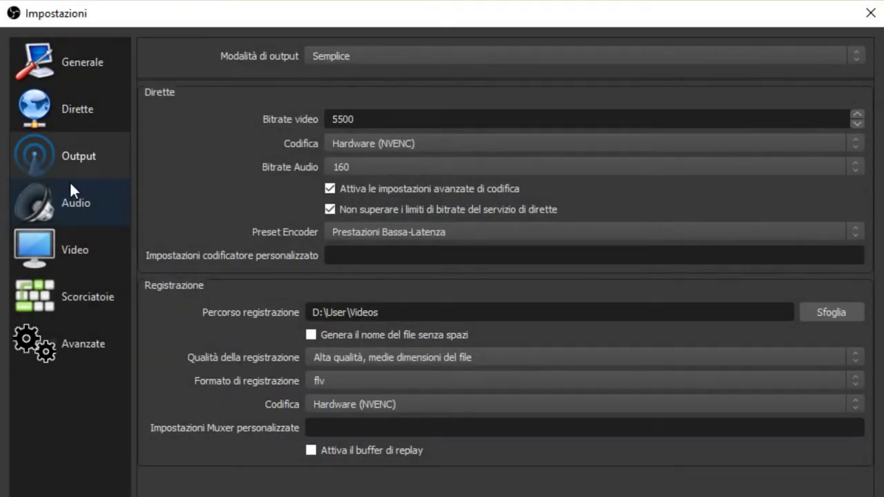
# In the audio settings, keep the sample rate at 44.1khz and choose Stereo for the channels.
pyautogui.click(71, 187)
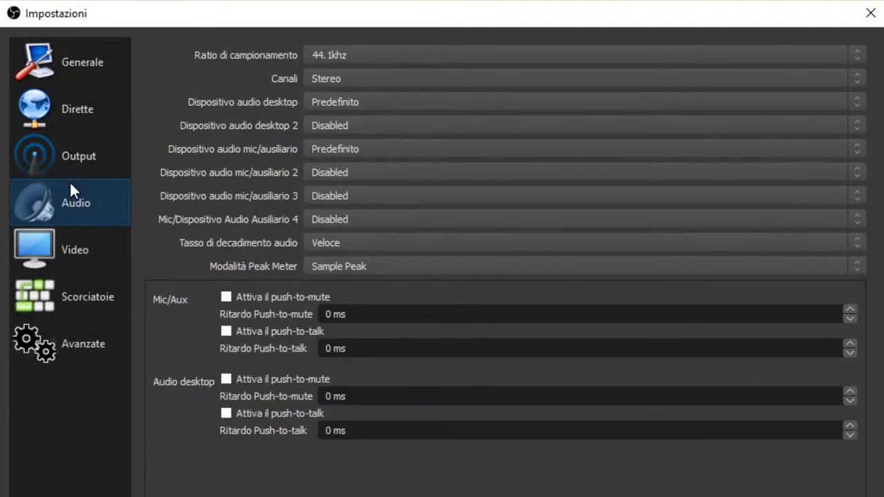
pyautogui.click(324, 58)
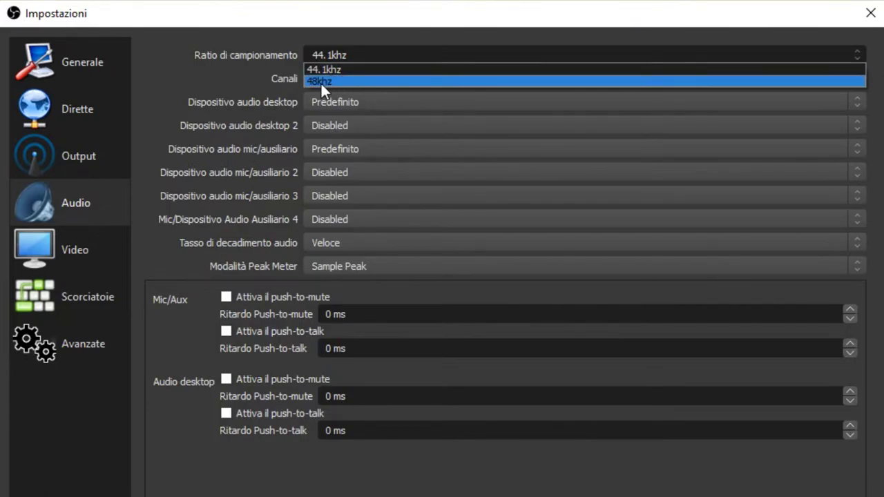
pyautogui.click(321, 89)
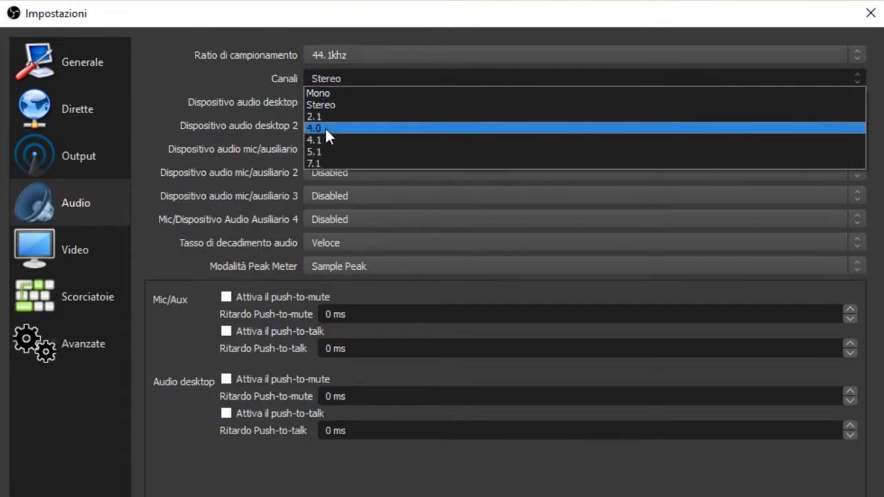
pyautogui.click(323, 104)
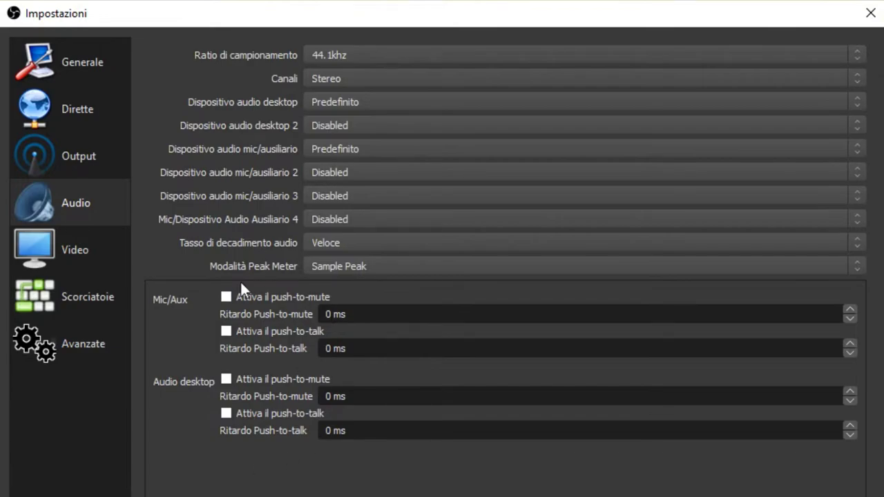
# Set the base resolution to 1920x1080 in the video settings and check the video bitrate in the output settings.
pyautogui.click(73, 239)
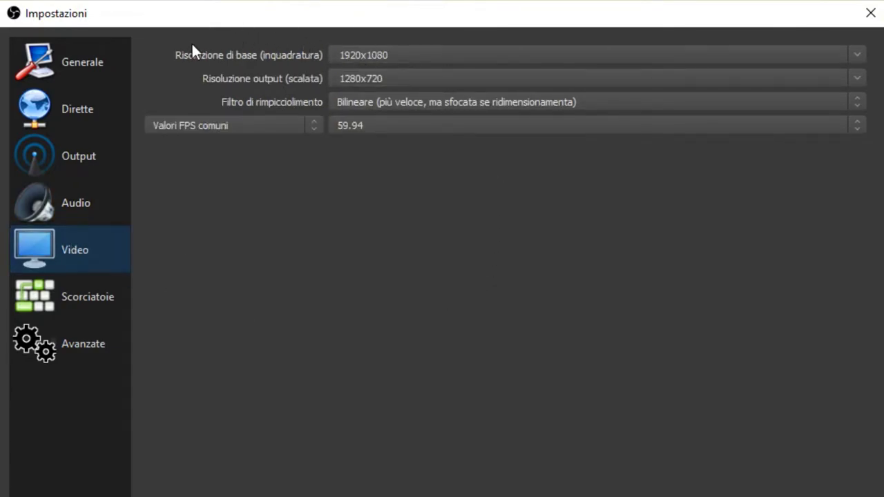
pyautogui.click(855, 55)
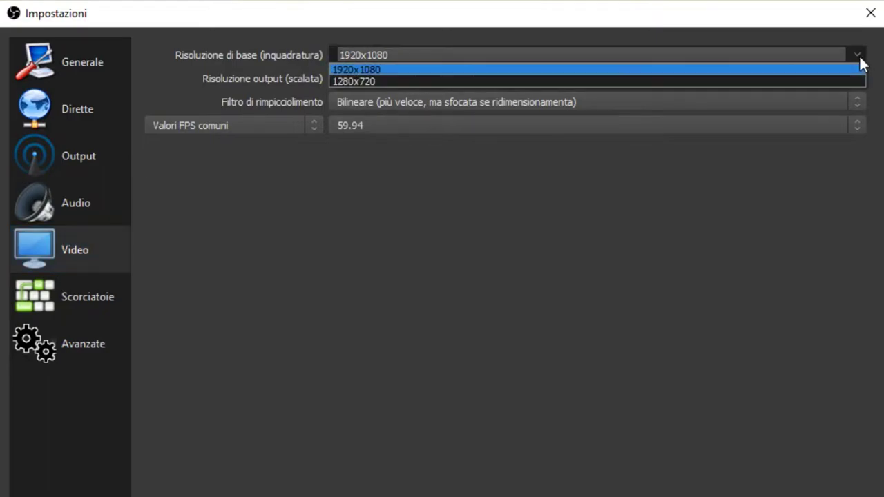
pyautogui.click(414, 69)
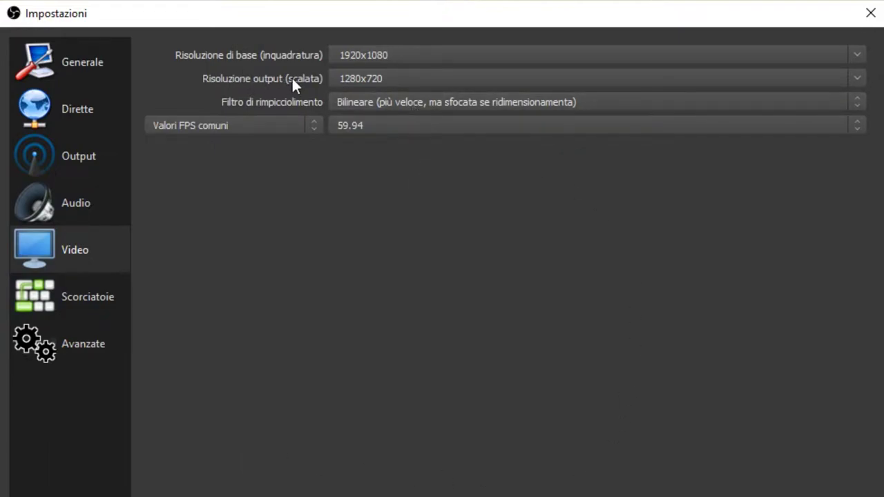
pyautogui.click(108, 149)
pyautogui.click(372, 120)
pyautogui.moveTo(373, 121); pyautogui.dragTo(285, 110)
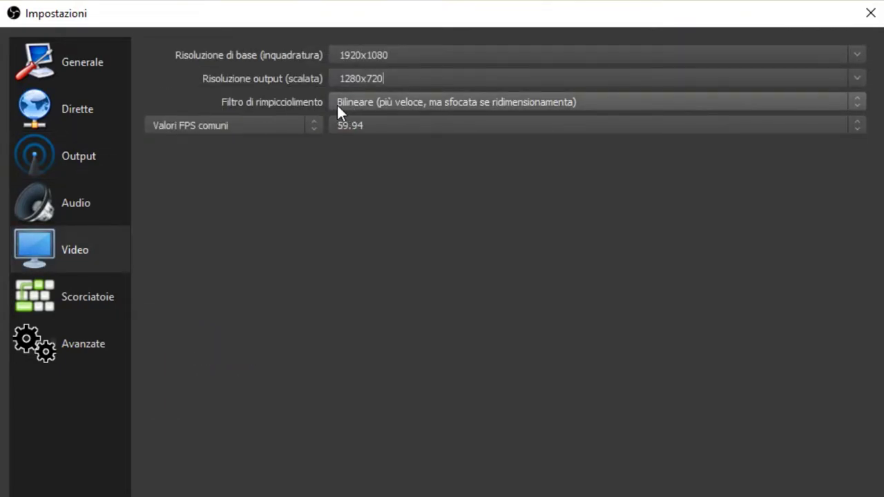
# Choose the common FPS values mode (Valori FPS comuni) in the video settings and view the available frame rates.
pyautogui.click(247, 125)
pyautogui.click(247, 139)
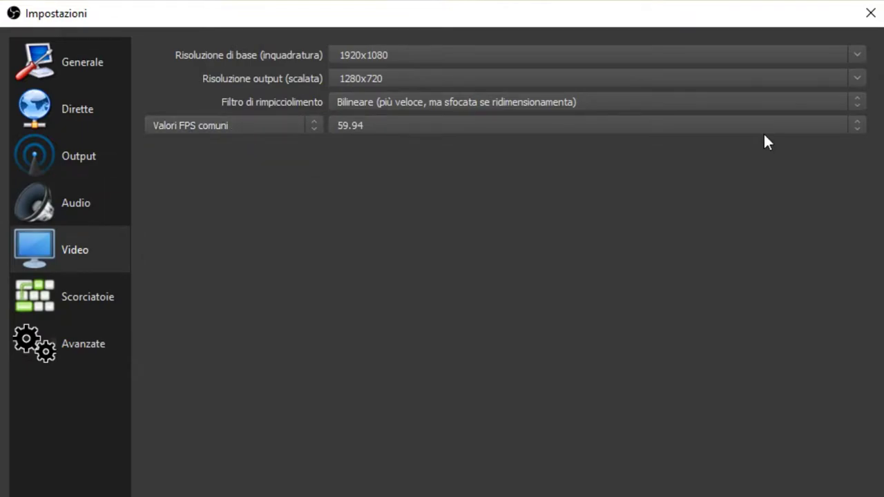
pyautogui.click(763, 129)
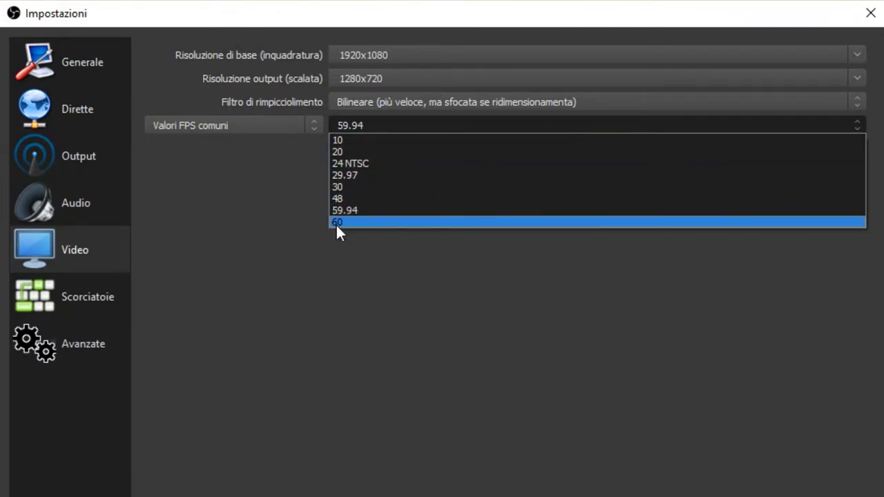
pyautogui.click(91, 215)
# Look through the hotkey settings for streaming, recording and the scenes.
pyautogui.click(69, 290)
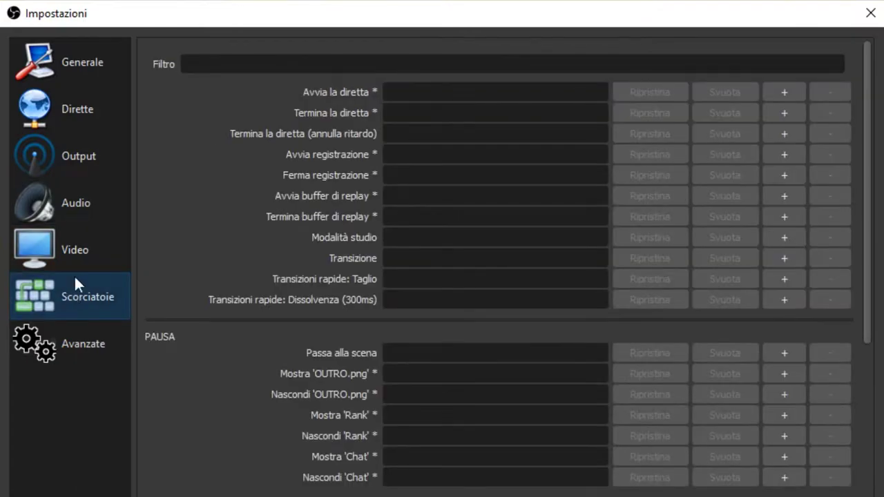
pyautogui.scroll(-5, 304, 248)
pyautogui.scroll(5, 320, 269)
# In the advanced settings, choose Normale as the process priority and check the available renderers.
pyautogui.click(80, 338)
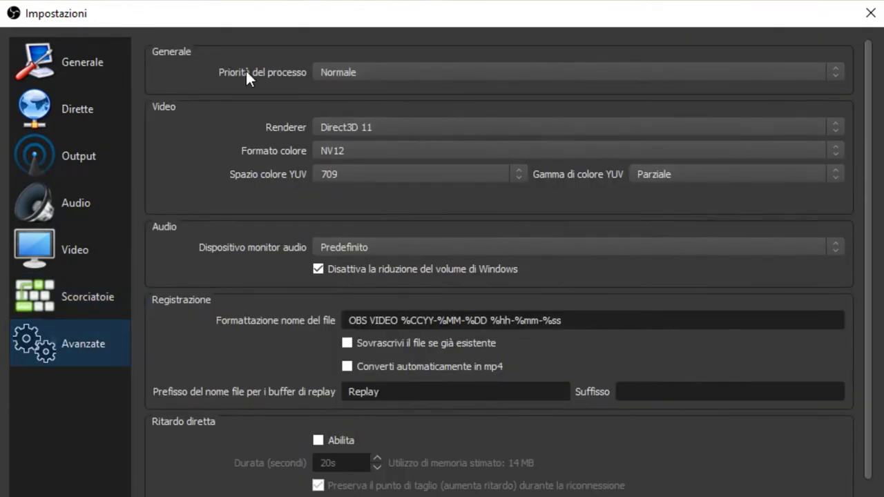
pyautogui.click(327, 73)
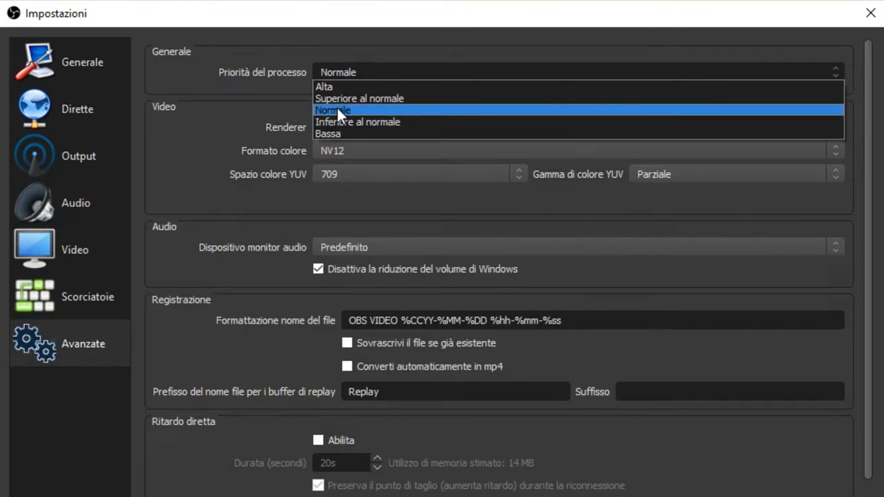
pyautogui.click(337, 107)
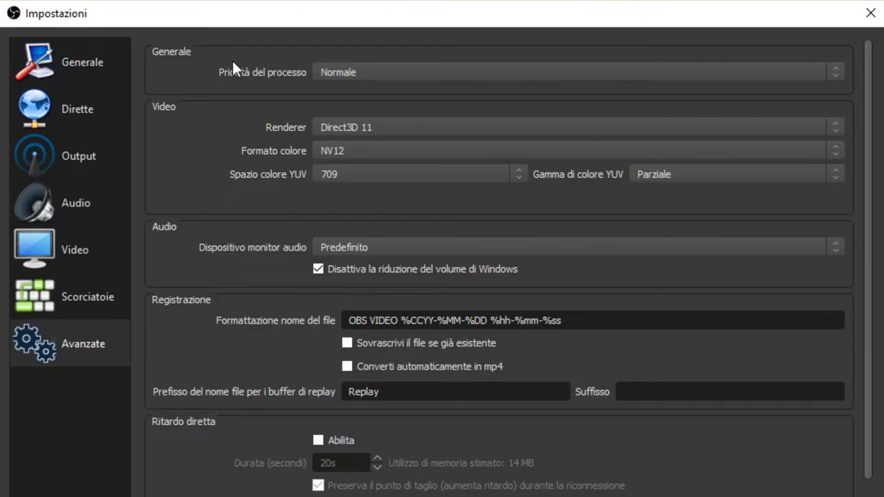
pyautogui.click(366, 127)
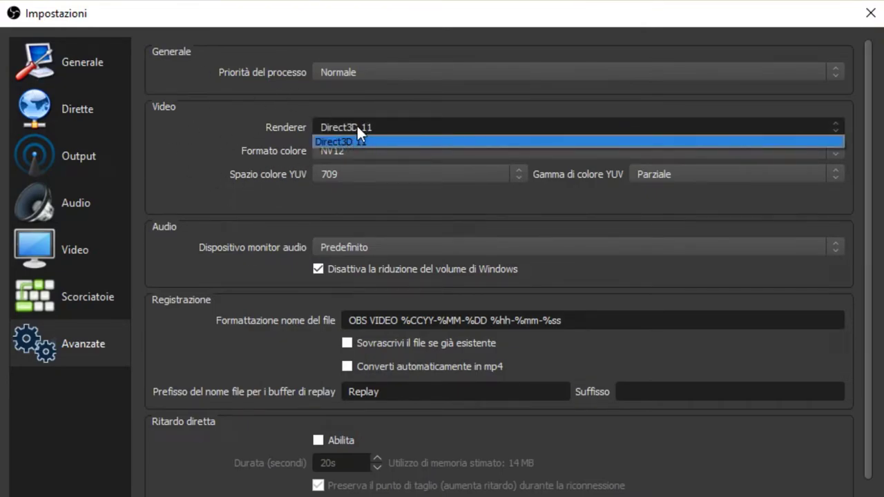
pyautogui.click(359, 110)
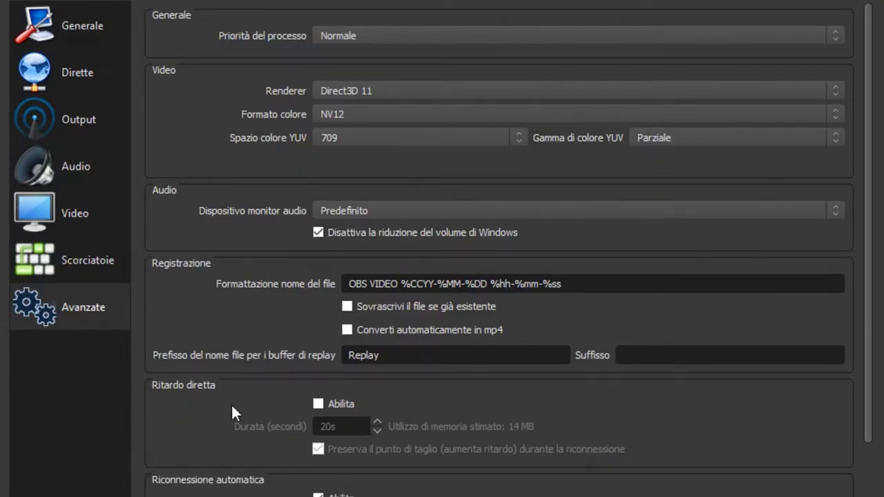
# Temporarily enable the stream delay to inspect its duration setting, and review the automatic reconnection options.
pyautogui.click(318, 404)
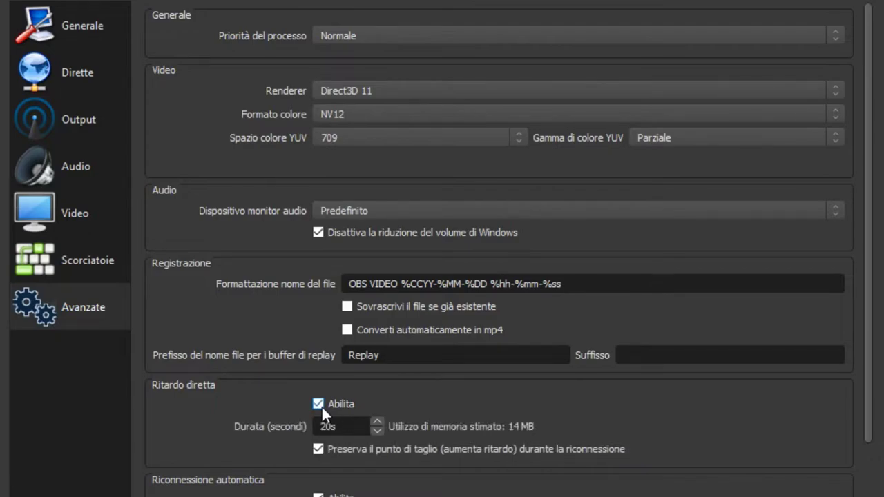
pyautogui.moveTo(337, 426); pyautogui.dragTo(261, 423)
pyautogui.press('Tab')
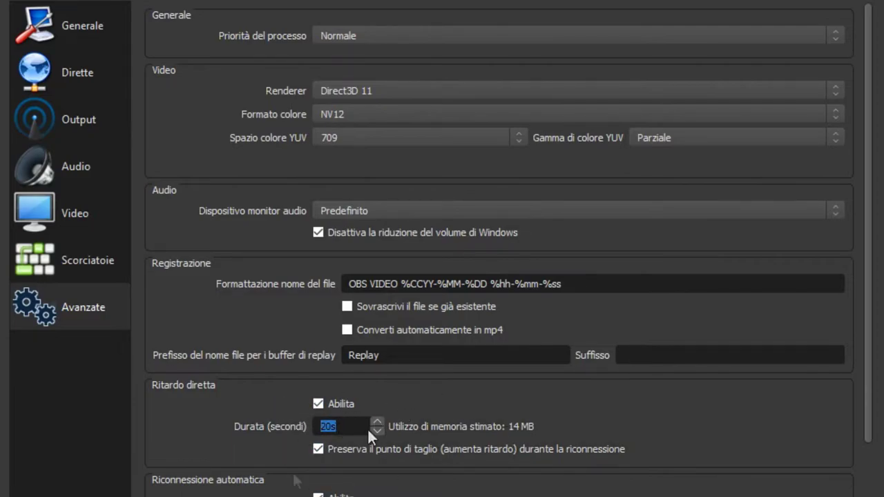
pyautogui.hotkey('shift', 'Tab')
pyautogui.press('space')
pyautogui.scroll(-3, 231, 490)
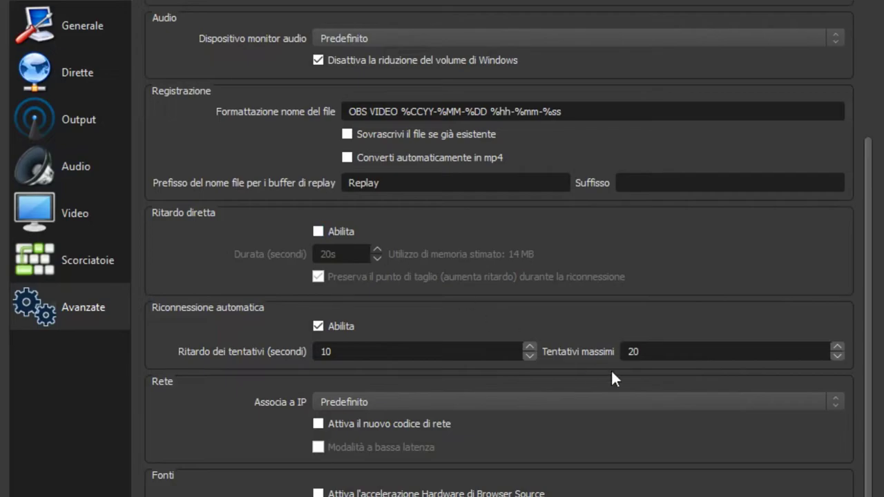
pyautogui.scroll(3, 412, 398)
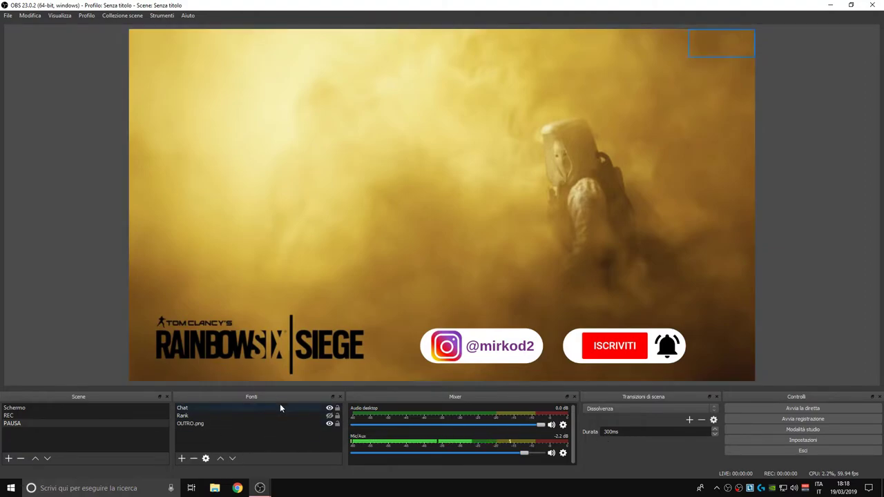
# Add a new scene named "Live".
pyautogui.click(61, 443)
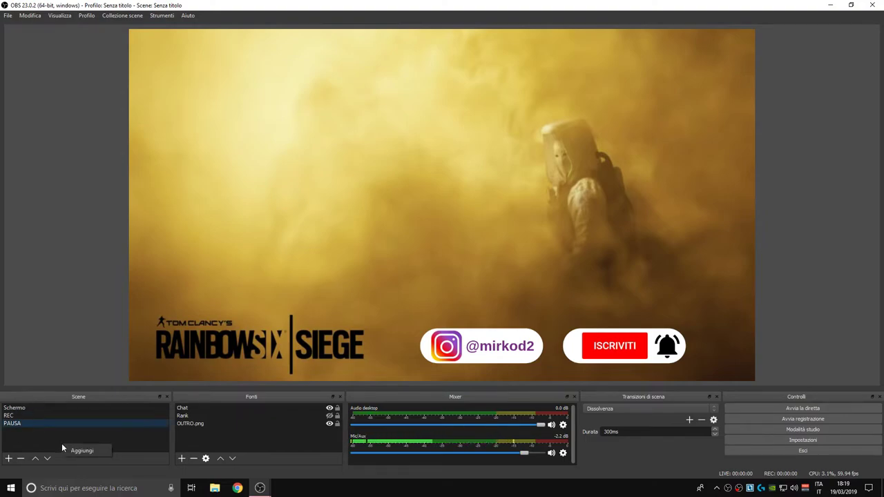
pyautogui.click(10, 462)
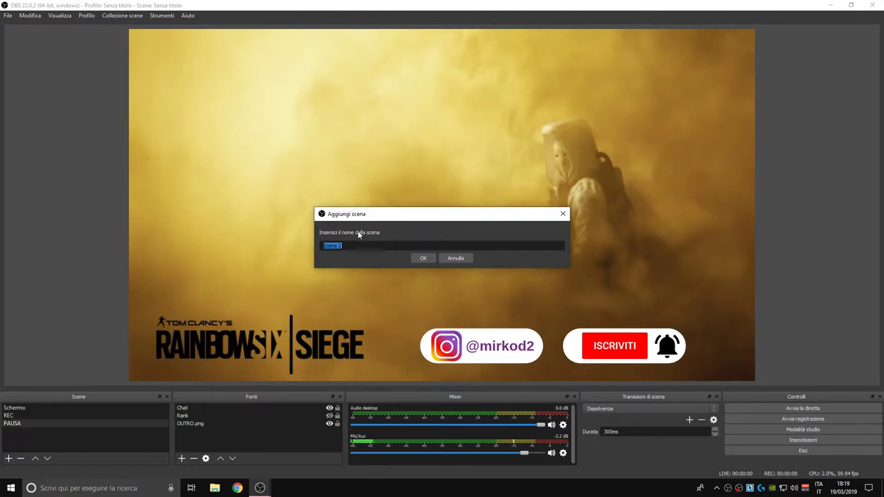
pyautogui.write('Live')
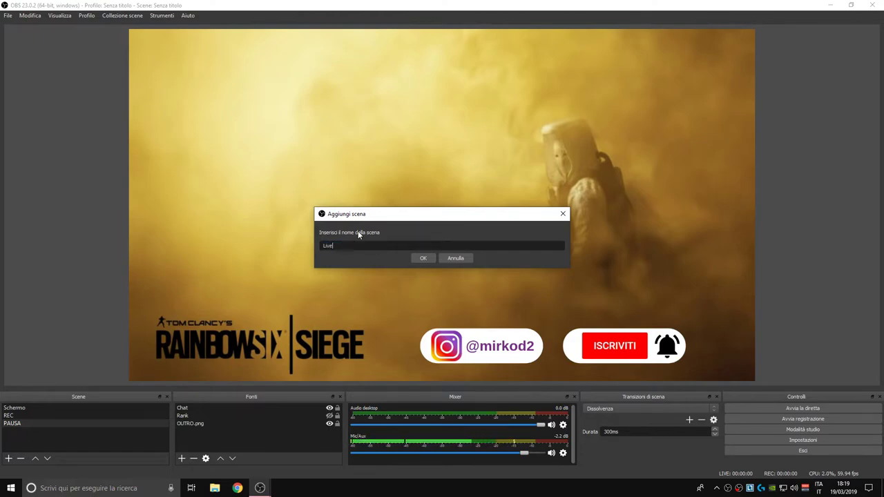
pyautogui.click(422, 258)
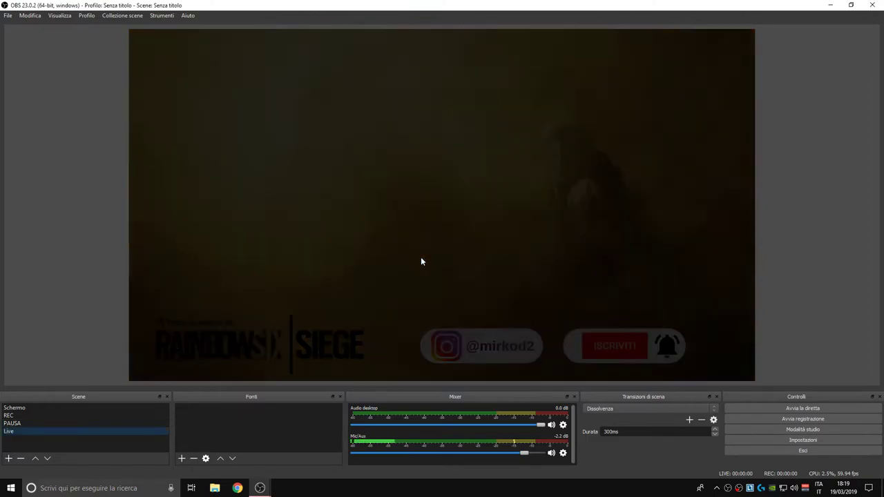
# Get the xmirkod2 Twitch channel's address in Chrome and create a browser source named "xmirkod2" in the Live scene.
pyautogui.rightClick(231, 417)
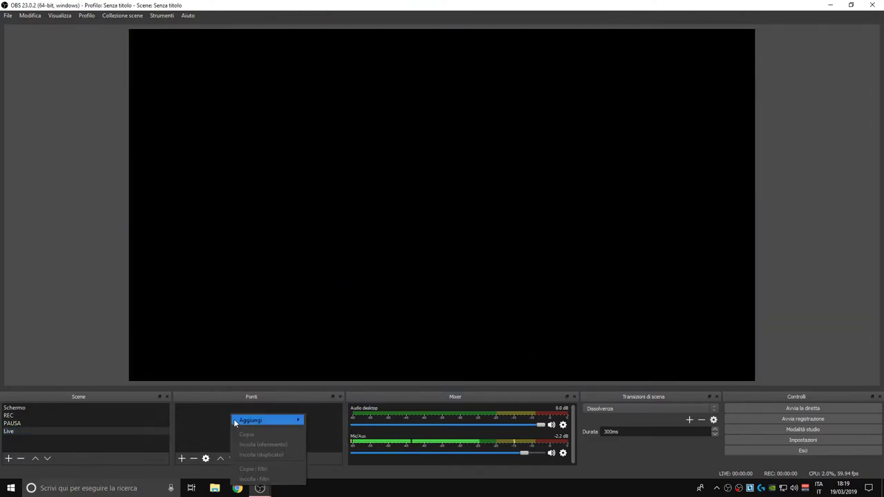
pyautogui.click(182, 458)
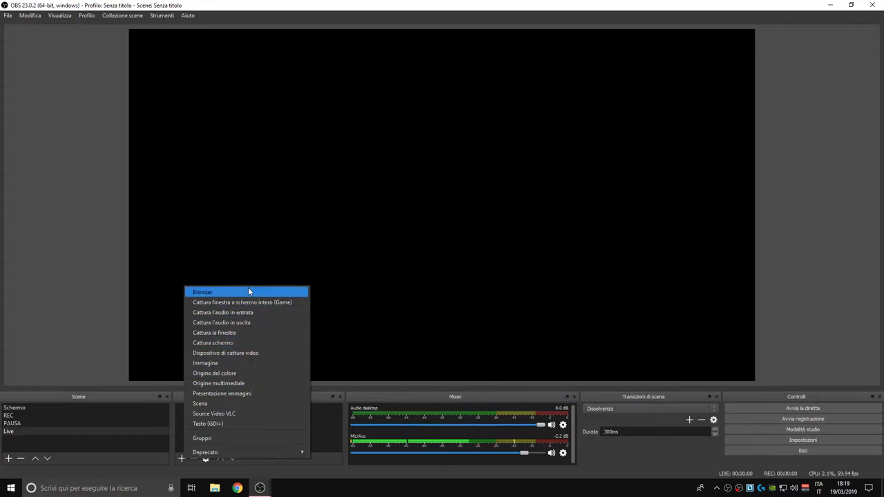
pyautogui.click(213, 293)
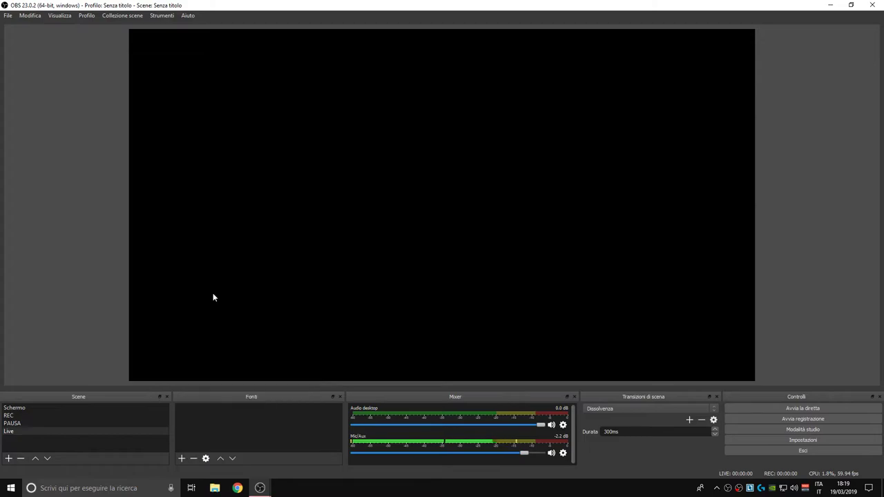
pyautogui.click(237, 487)
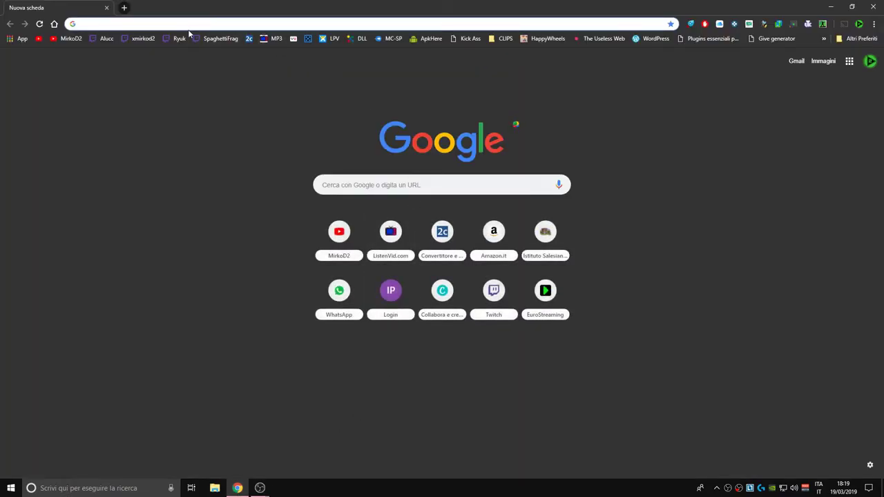
pyautogui.click(143, 38)
pyautogui.hotkey('alt', 'Tab')
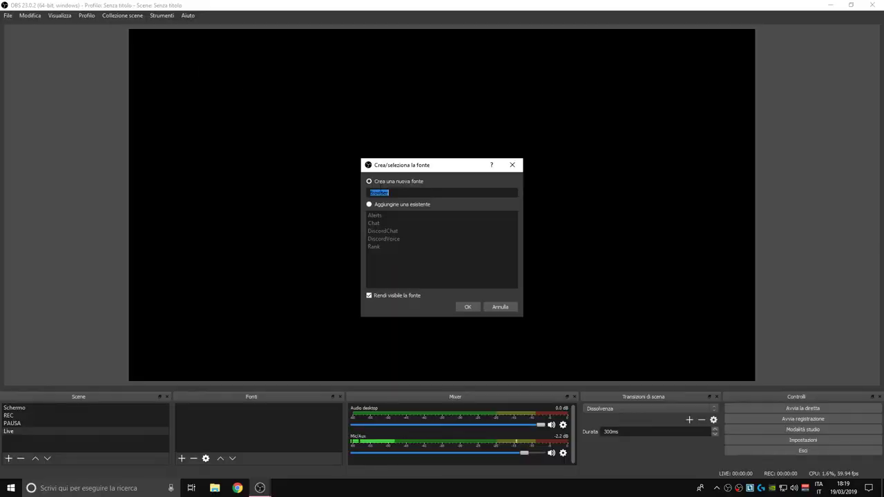
pyautogui.write('xmirkod2')
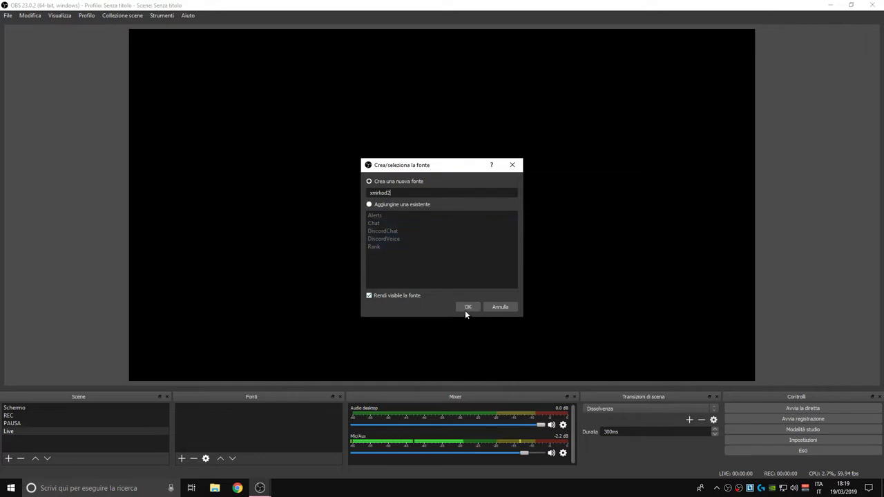
pyautogui.click(466, 309)
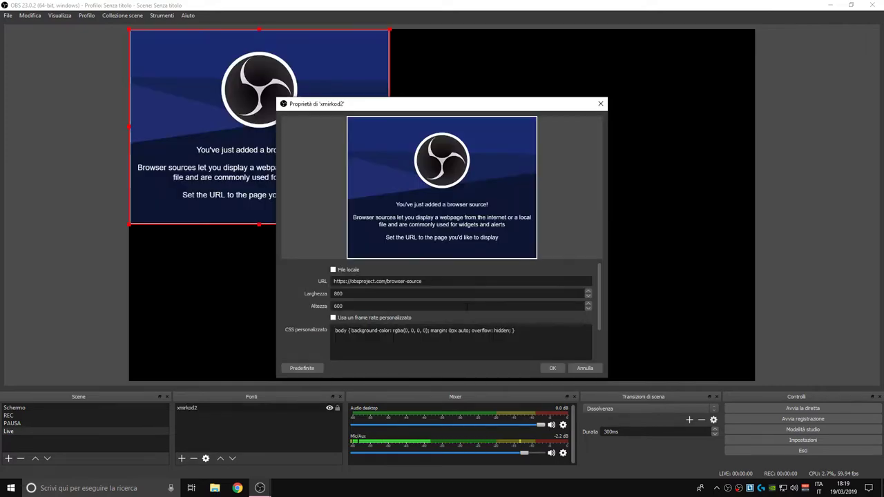
pyautogui.moveTo(430, 284); pyautogui.dragTo(278, 283)
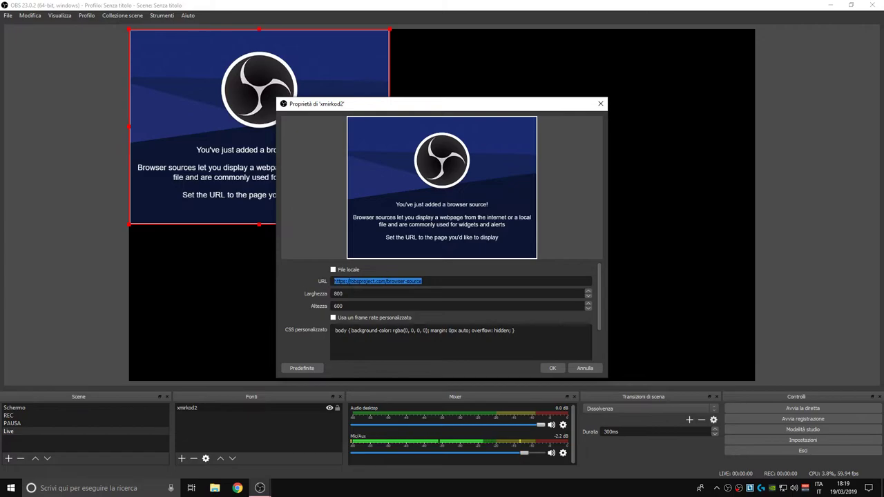
pyautogui.rightClick(360, 283)
pyautogui.click(378, 335)
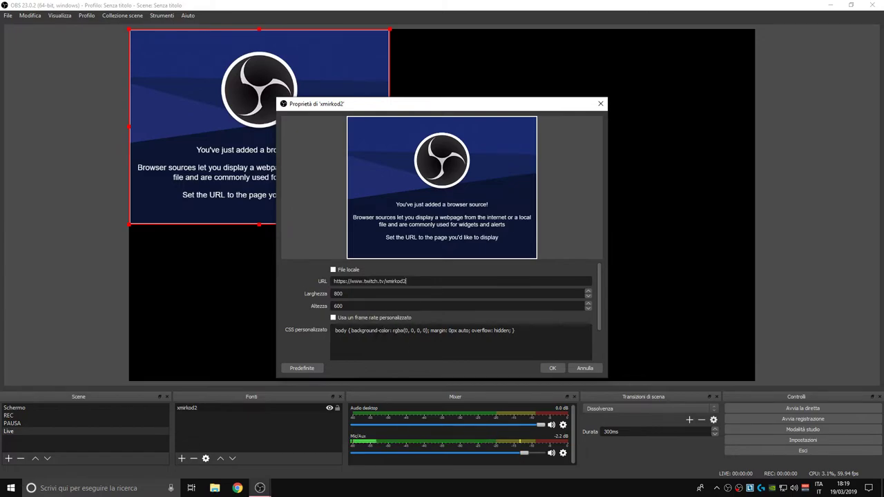
pyautogui.doubleClick(387, 295)
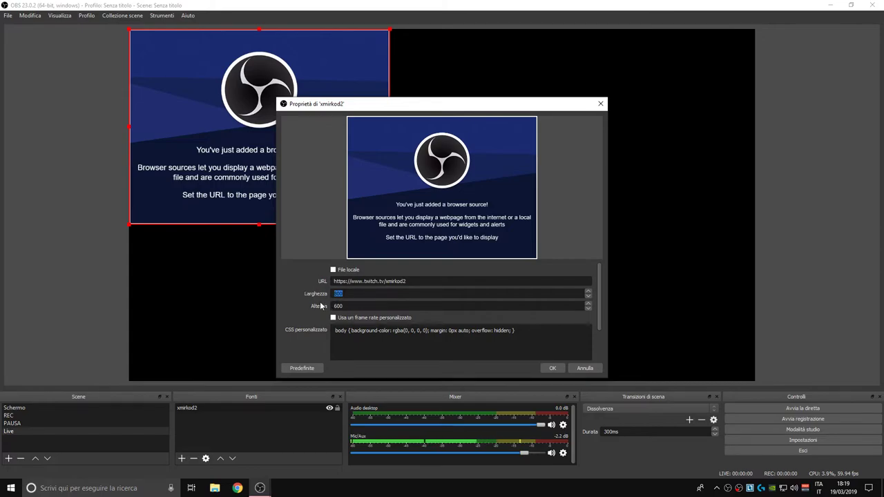
pyautogui.scroll(-3, 320, 306)
pyautogui.click(549, 370)
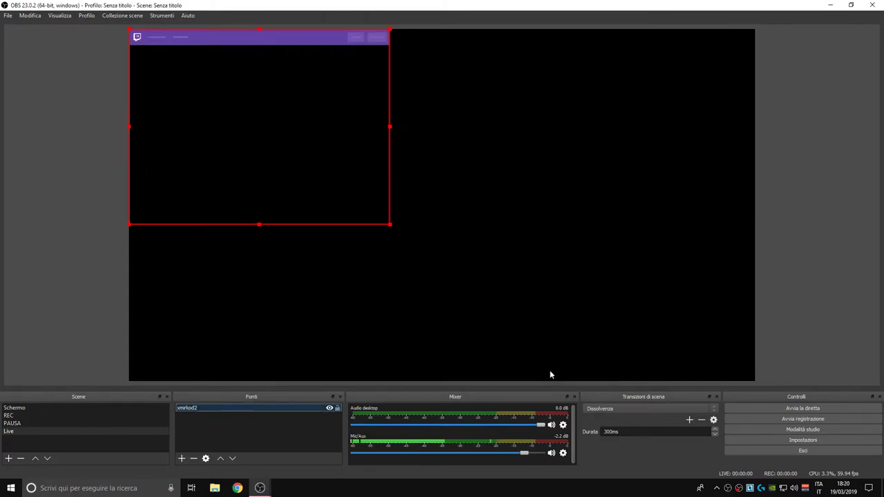
# Move the browser source to the canvas's upper-right corner and shrink it slightly.
pyautogui.moveTo(264, 141); pyautogui.dragTo(611, 140)
pyautogui.moveTo(490, 227); pyautogui.dragTo(514, 211)
pyautogui.click(410, 232)
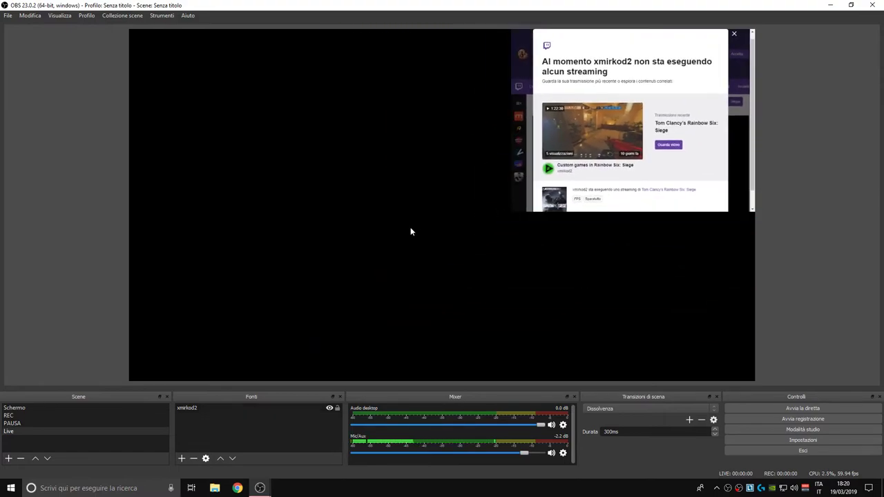
# Try naming a new display capture source "Schermo", add the existing "Cattura schermo" instead, and order it beneath the xmirkod2 source.
pyautogui.rightClick(209, 430)
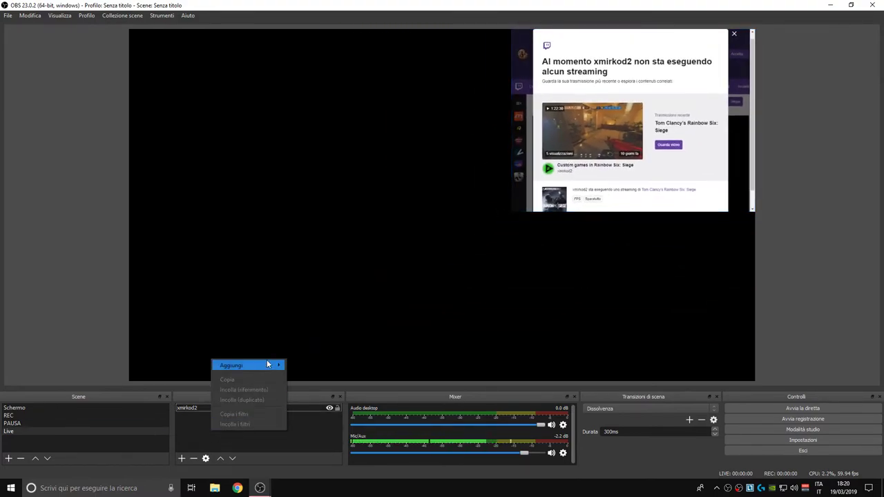
pyautogui.moveTo(268, 364)
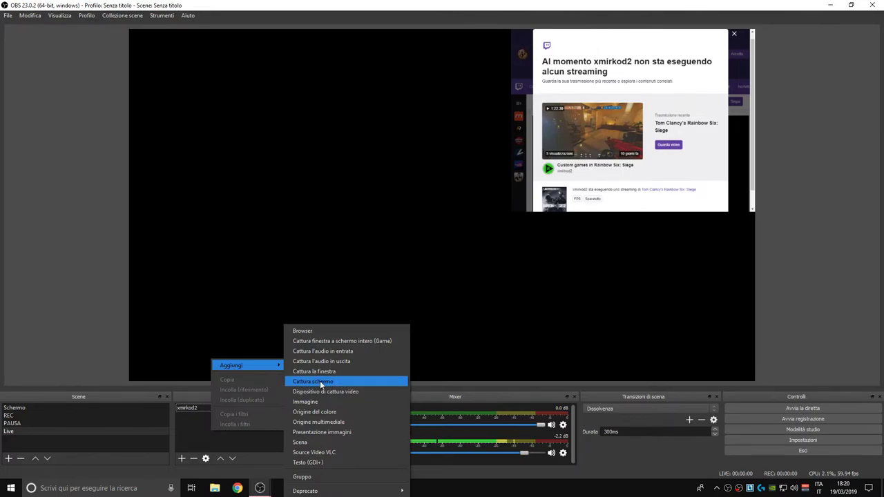
pyautogui.click(302, 383)
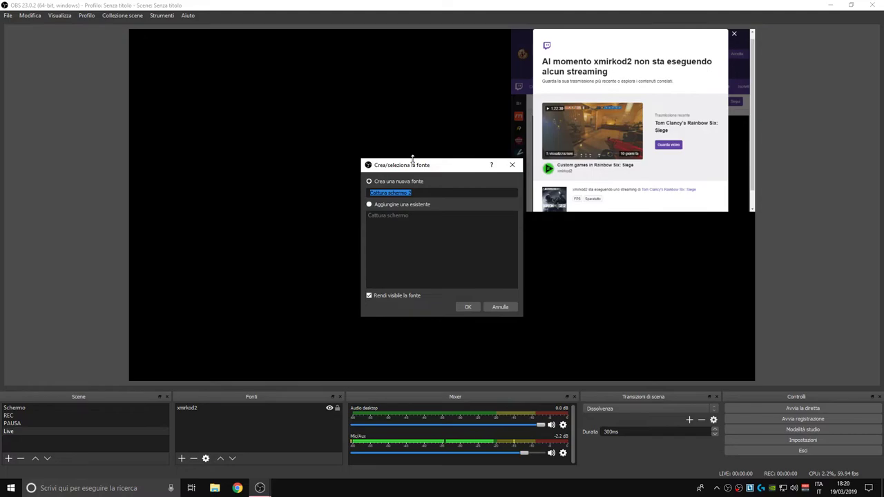
pyautogui.write('Schermo')
pyautogui.click(464, 308)
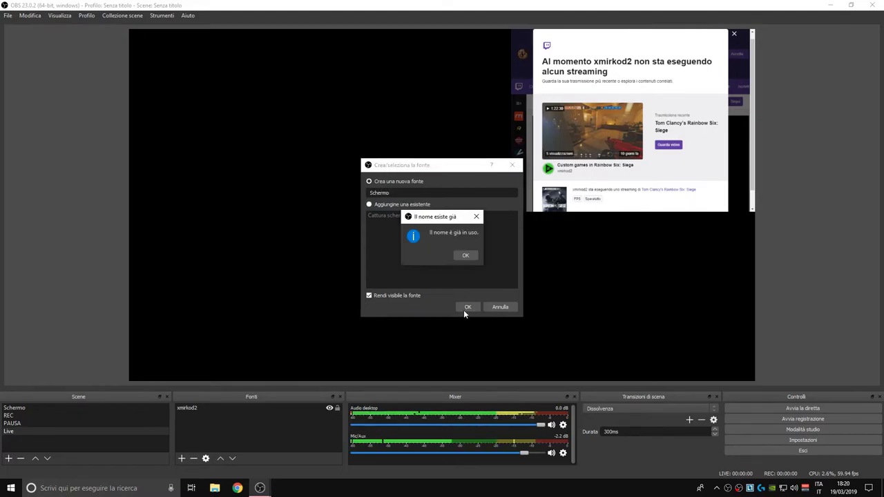
pyautogui.click(465, 255)
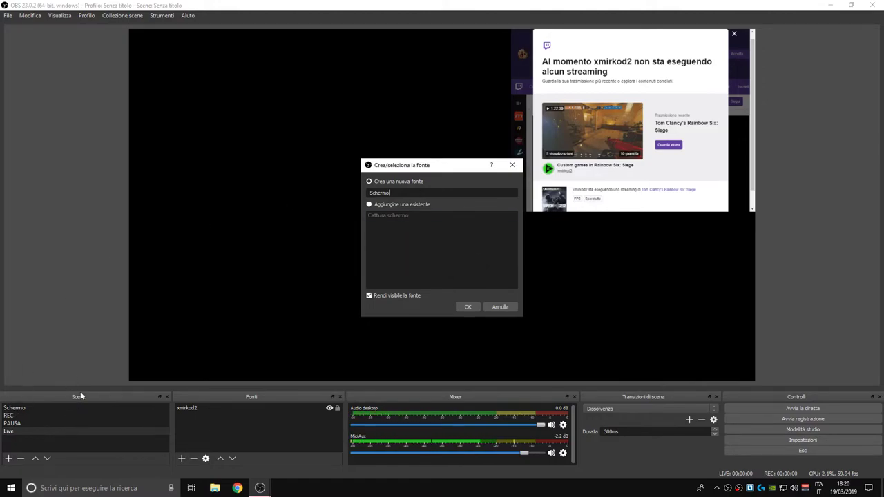
pyautogui.click(388, 215)
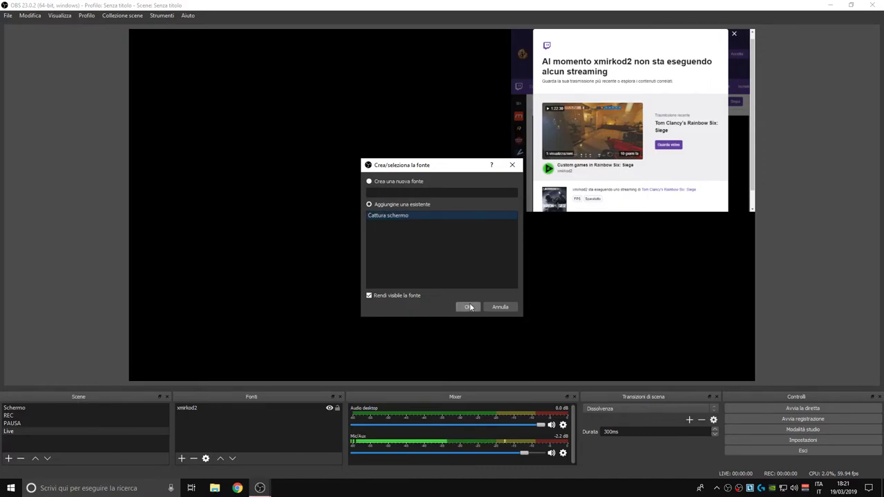
pyautogui.click(467, 307)
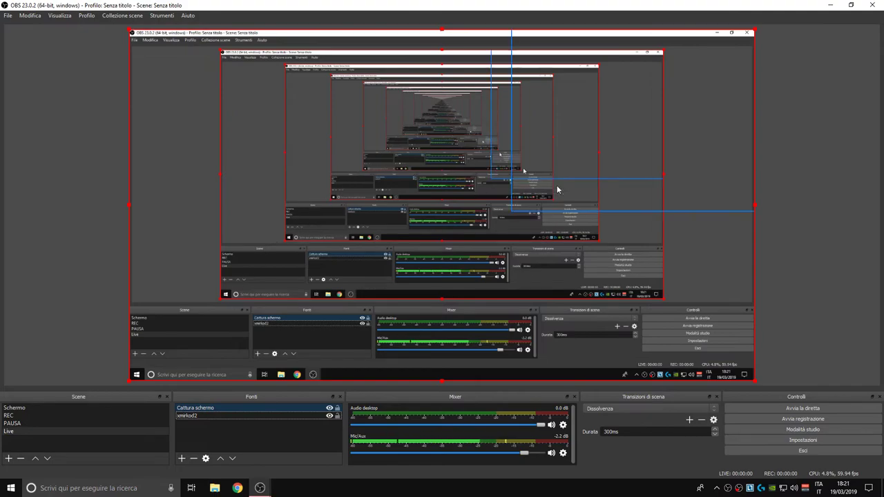
pyautogui.moveTo(246, 408); pyautogui.dragTo(241, 421)
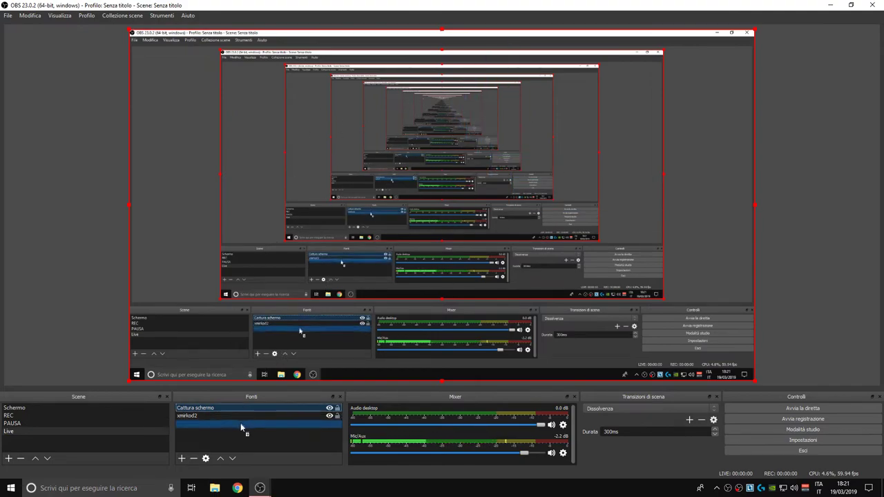
# Set the Cattura schermo source to capture Display 1: 1920x1080 @ 0,0 with cursor capture enabled.
pyautogui.rightClick(240, 415)
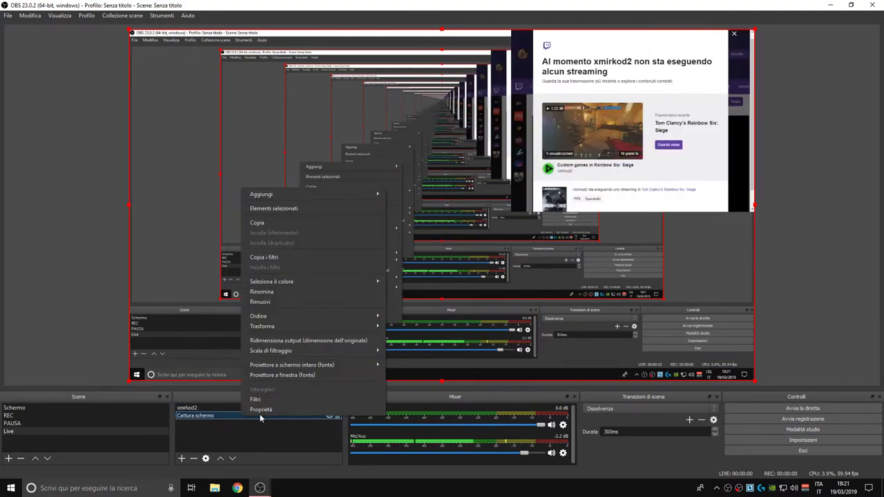
pyautogui.click(262, 410)
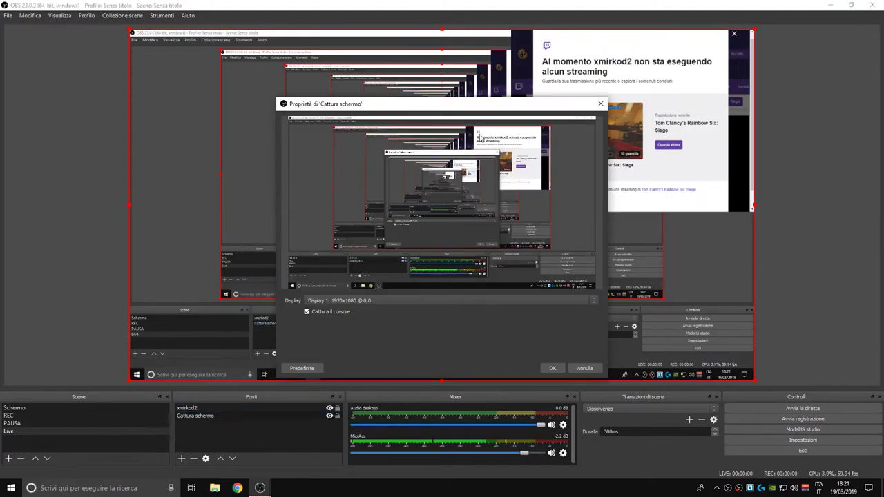
pyautogui.click(348, 302)
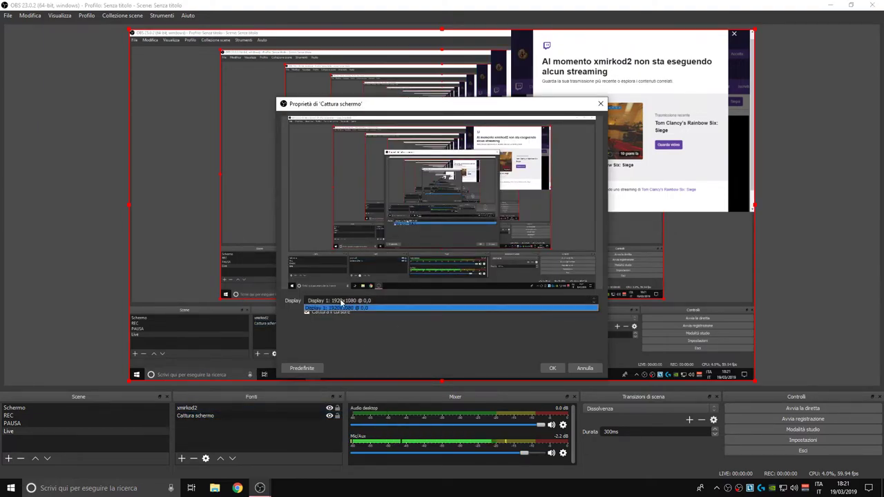
pyautogui.click(339, 306)
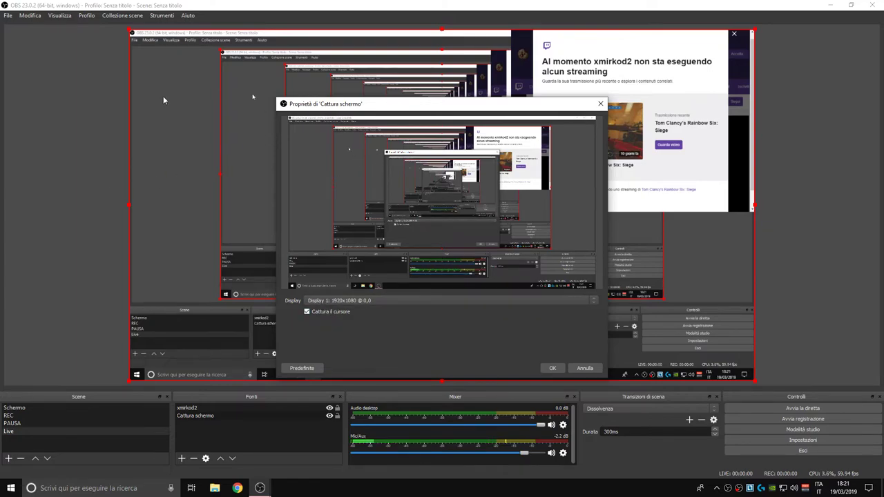
pyautogui.click(315, 312)
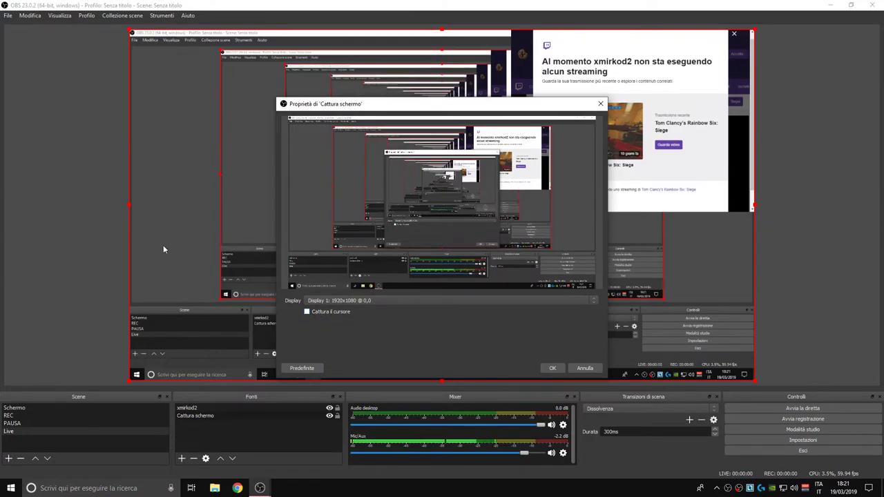
pyautogui.click(312, 311)
pyautogui.click(552, 368)
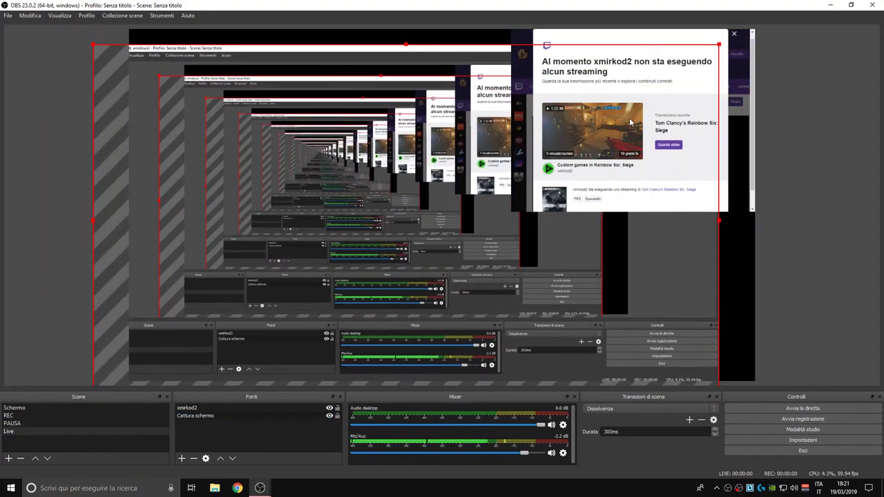
# Lower the browser source along the canvas's right edge, and scale down and reposition the display capture beside it.
pyautogui.moveTo(666, 107); pyautogui.dragTo(666, 206)
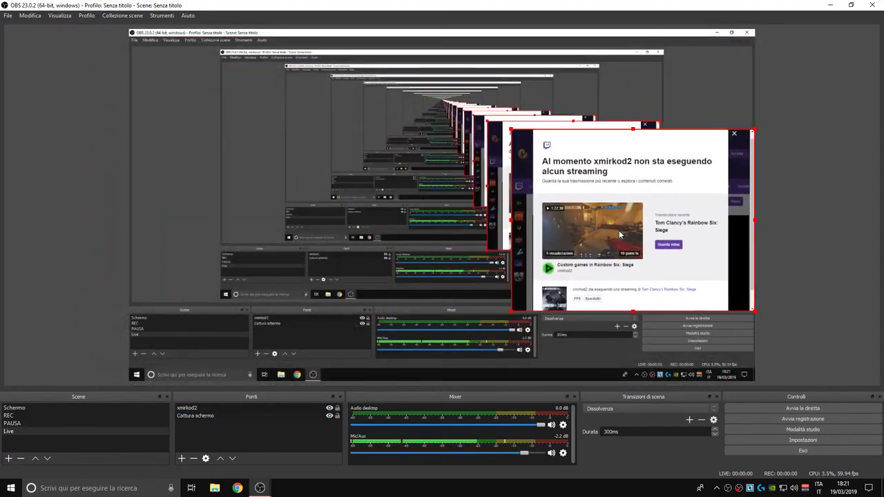
pyautogui.click(337, 237)
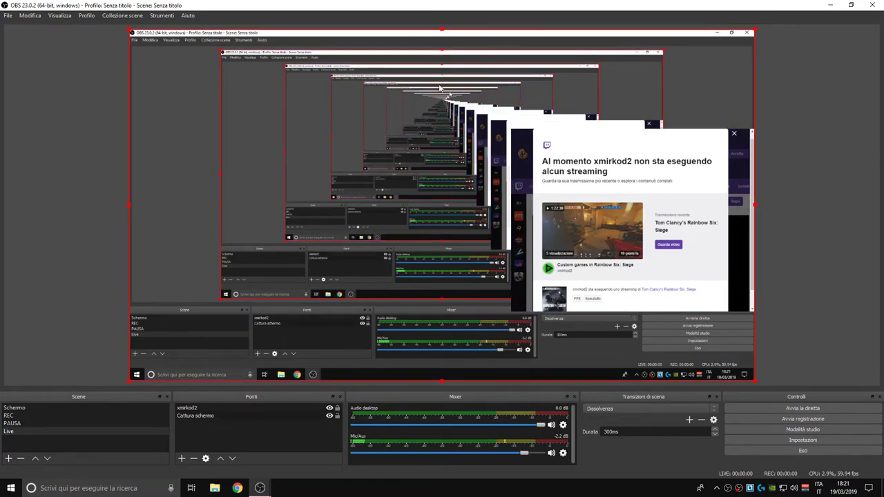
pyautogui.moveTo(380, 193); pyautogui.dragTo(324, 222)
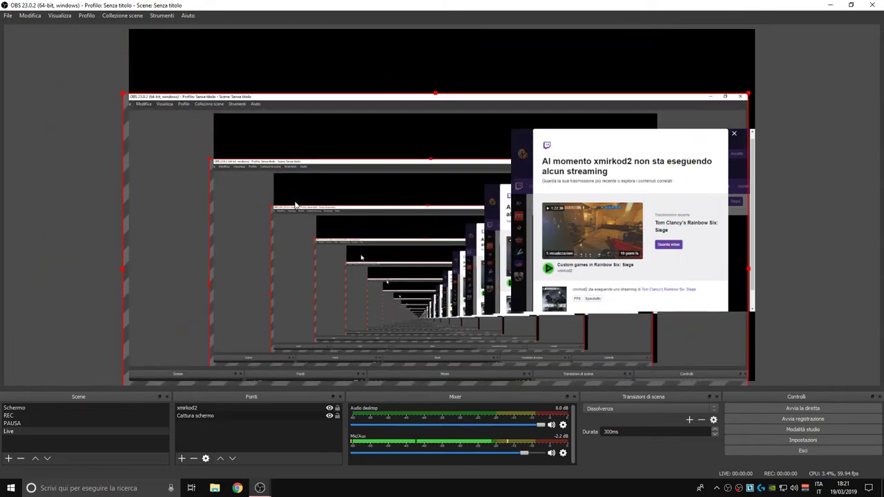
pyautogui.moveTo(124, 93); pyautogui.dragTo(293, 151)
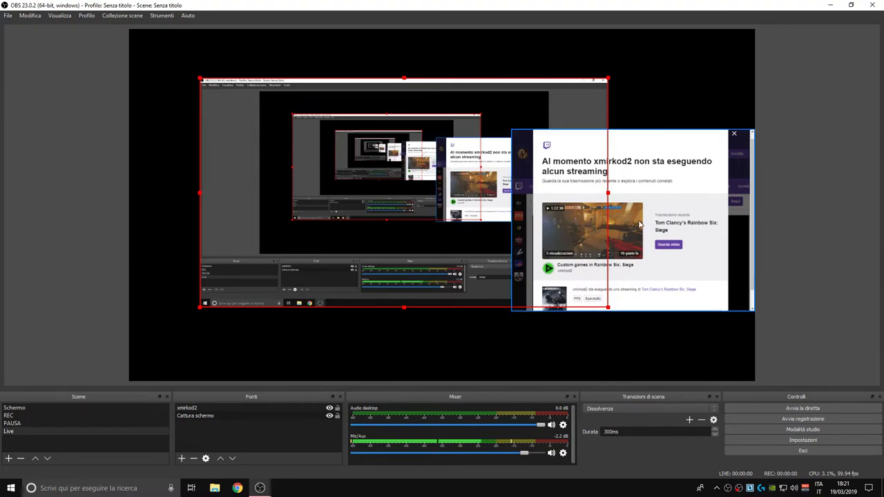
pyautogui.moveTo(447, 240)
pyautogui.mouseDown()
pyautogui.moveTo(446, 250)
pyautogui.moveTo(446, 240)
pyautogui.mouseUp()
# Move the Cattura schermo source above xmirkod2 in the source order and toggle its visibility off and on.
pyautogui.click(242, 415)
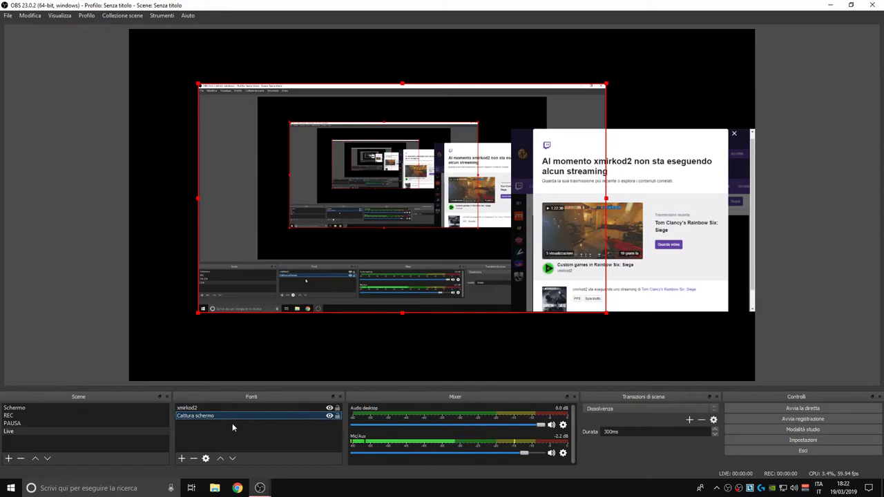
pyautogui.moveTo(220, 414); pyautogui.dragTo(217, 407)
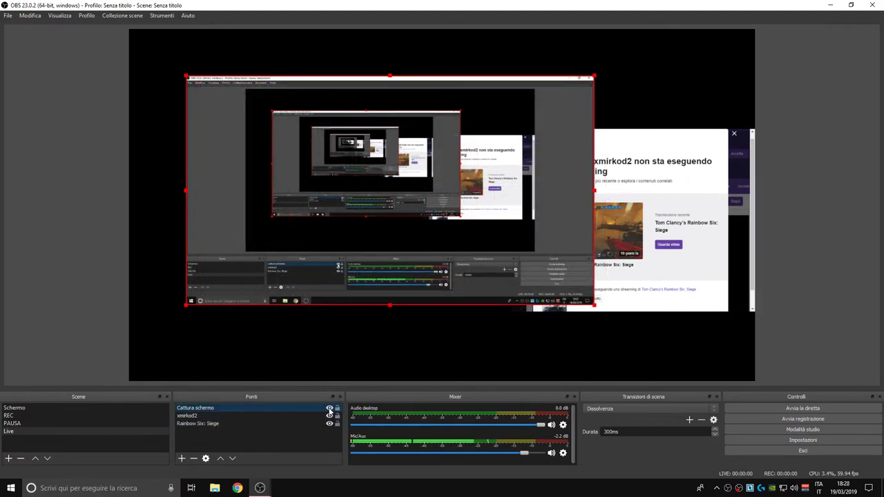
pyautogui.click(330, 409)
pyautogui.click(329, 410)
pyautogui.click(329, 409)
pyautogui.click(329, 409)
# Lock the Cattura schermo source in place and move the xmirkod2 browser source to the canvas's lower-right corner.
pyautogui.click(364, 227)
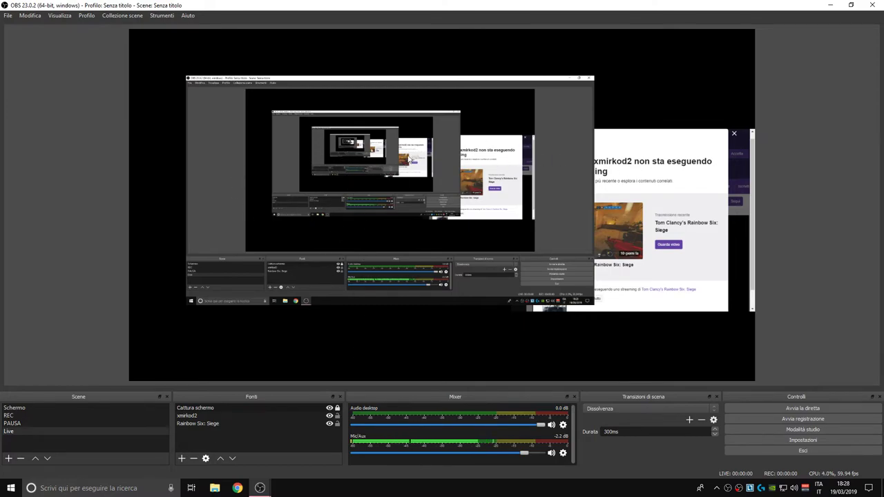
pyautogui.moveTo(656, 214); pyautogui.dragTo(600, 239)
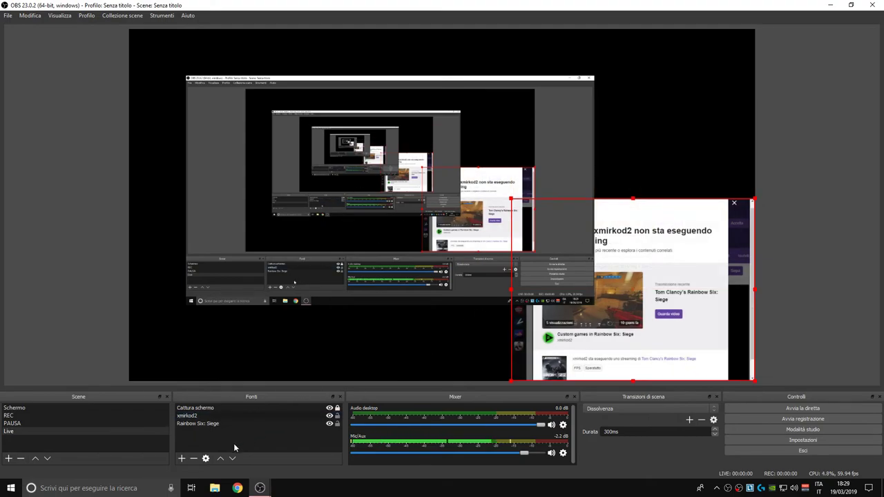
# Add a video capture device source named Dispositivo di cattura video to the Live scene, keeping its default properties.
pyautogui.click(181, 458)
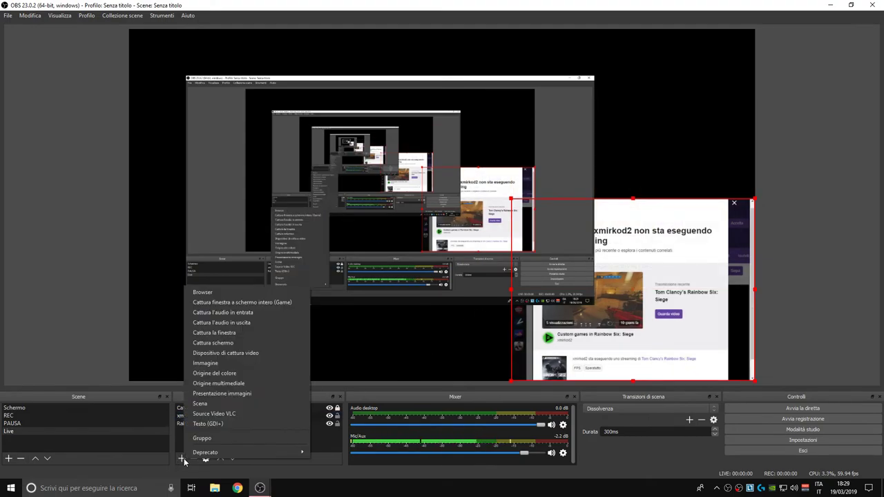
pyautogui.click(221, 353)
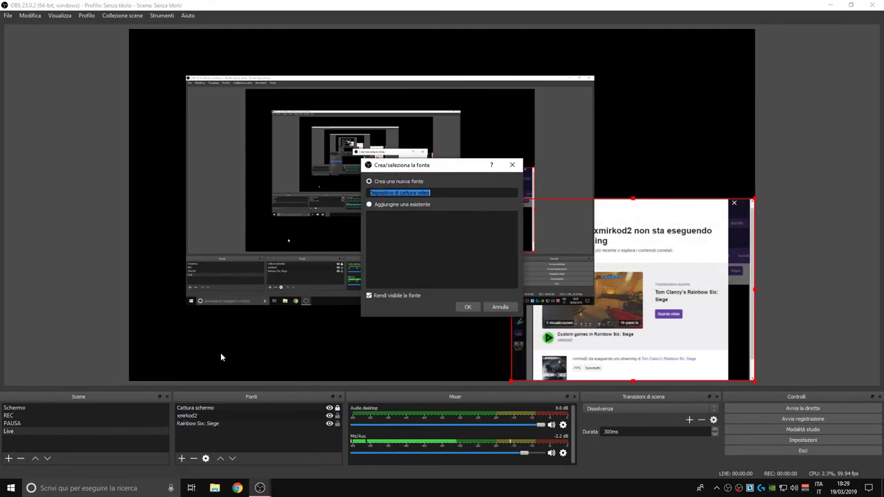
pyautogui.click(466, 307)
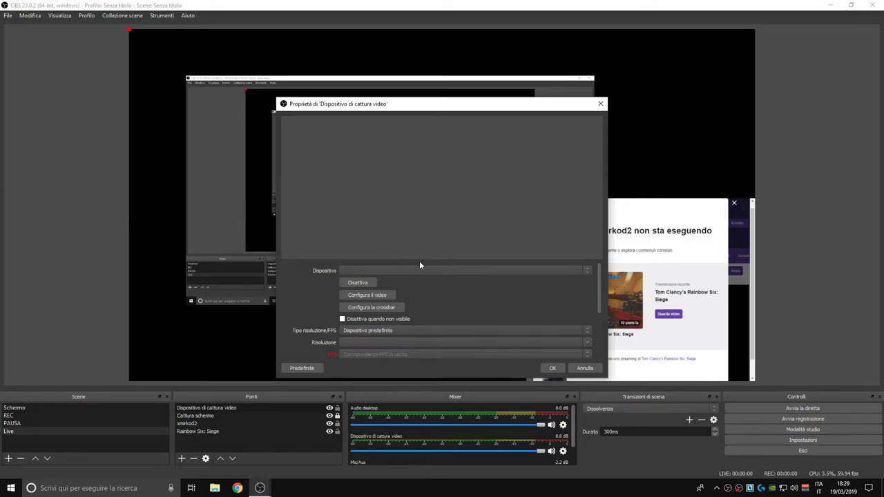
pyautogui.click(552, 368)
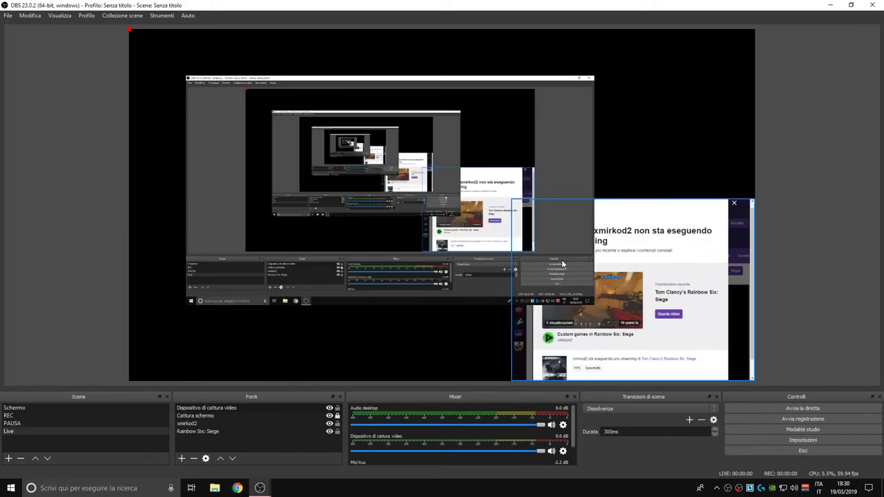
# Add an image source named Immagine to the Live scene, using choccolate.jpg from the Immagini folder as its file.
pyautogui.rightClick(270, 442)
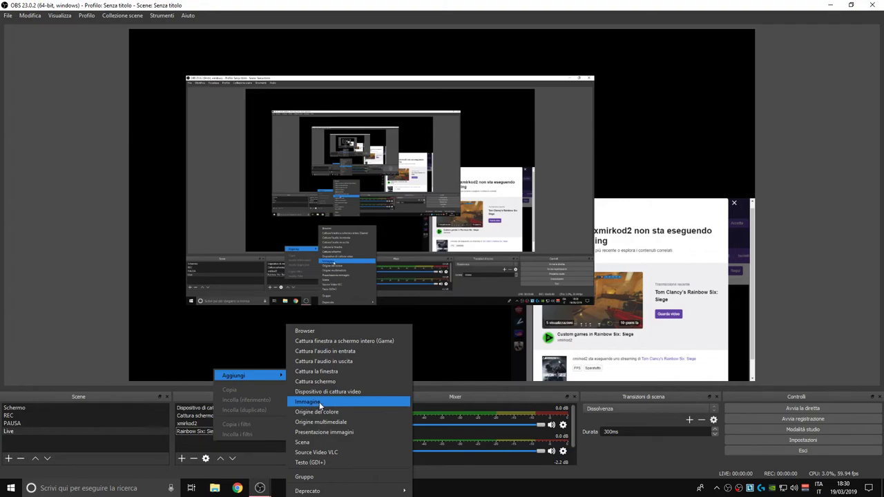
pyautogui.click(321, 402)
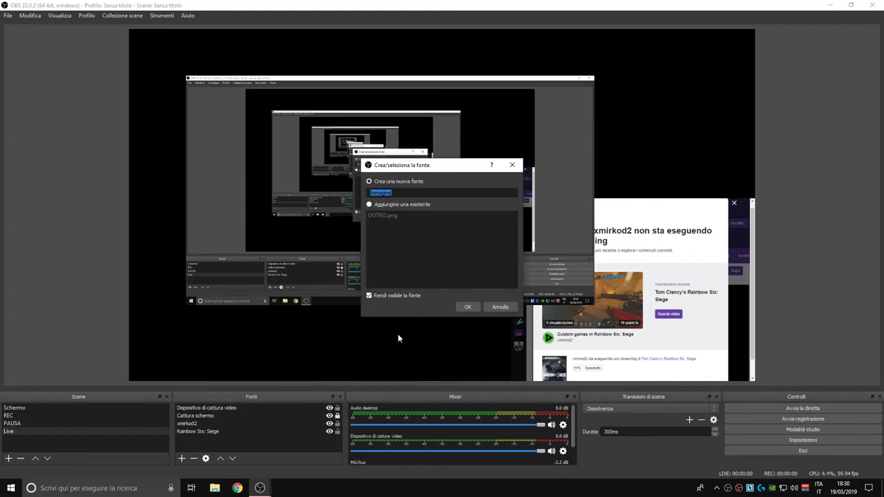
pyautogui.click(466, 307)
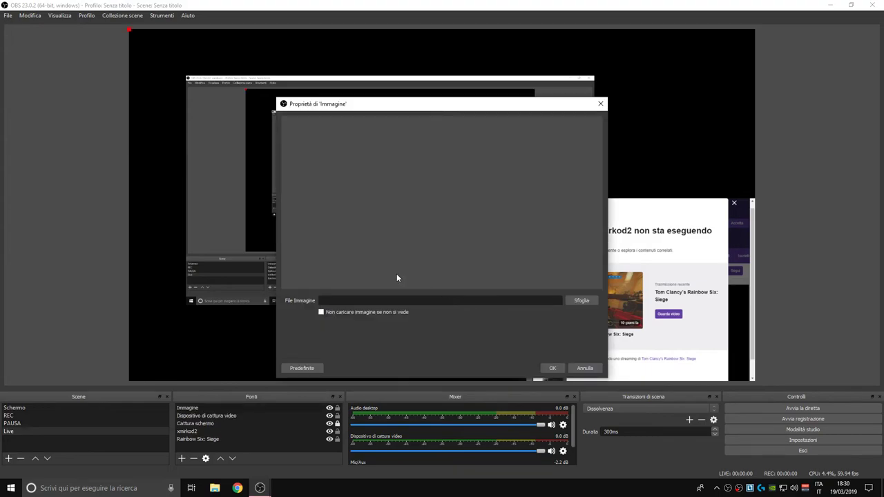
pyautogui.click(580, 301)
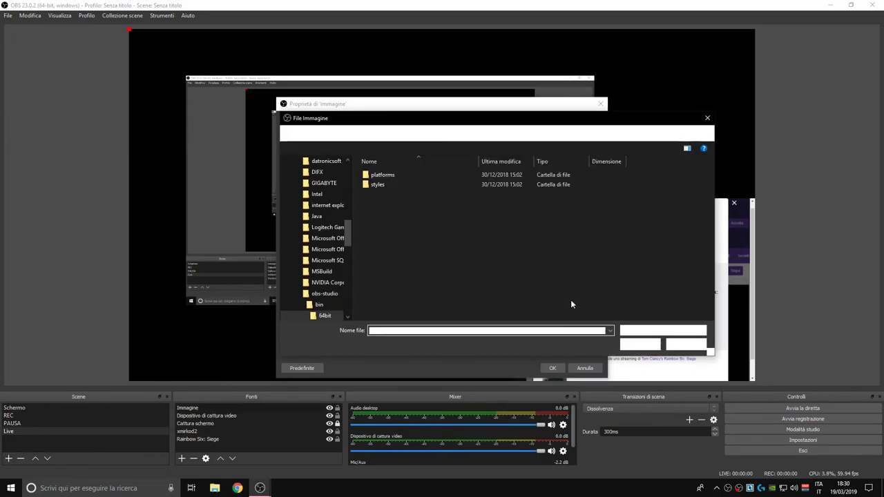
pyautogui.click(520, 258)
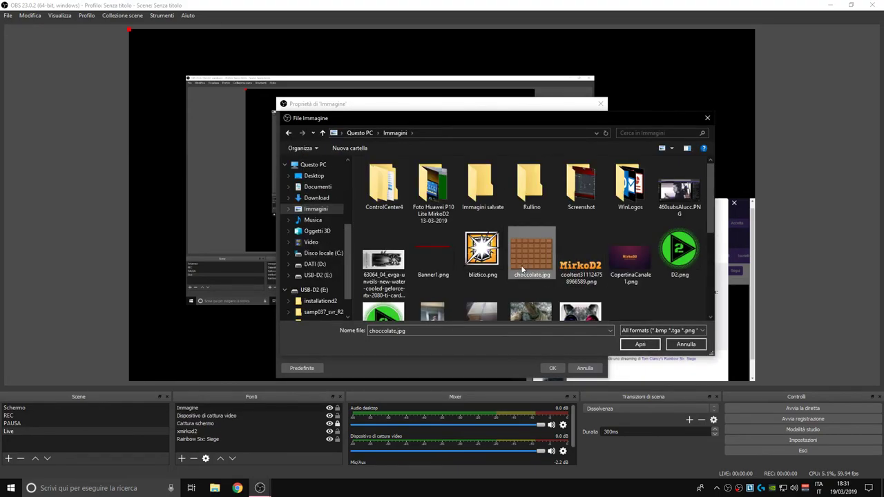
pyautogui.click(636, 343)
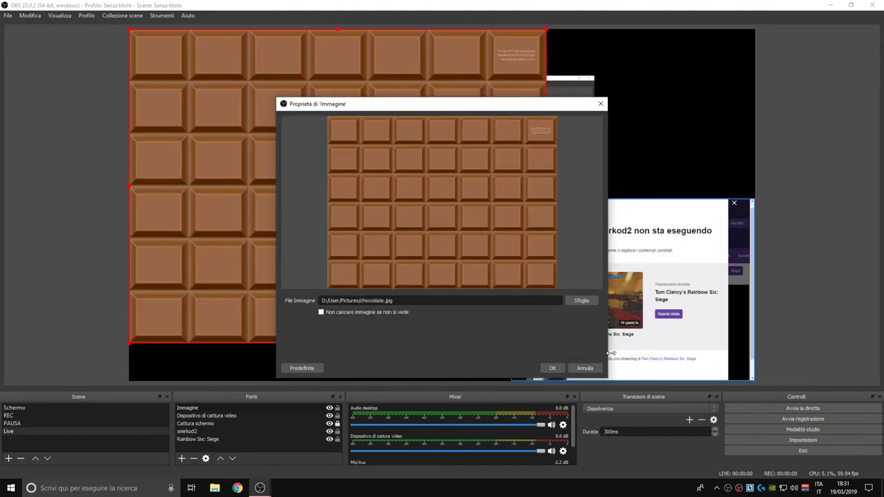
pyautogui.click(552, 368)
# Scale down the chocolate image, move it over the canvas's upper middle, and rotate it 90 degrees clockwise.
pyautogui.moveTo(365, 165); pyautogui.dragTo(450, 169)
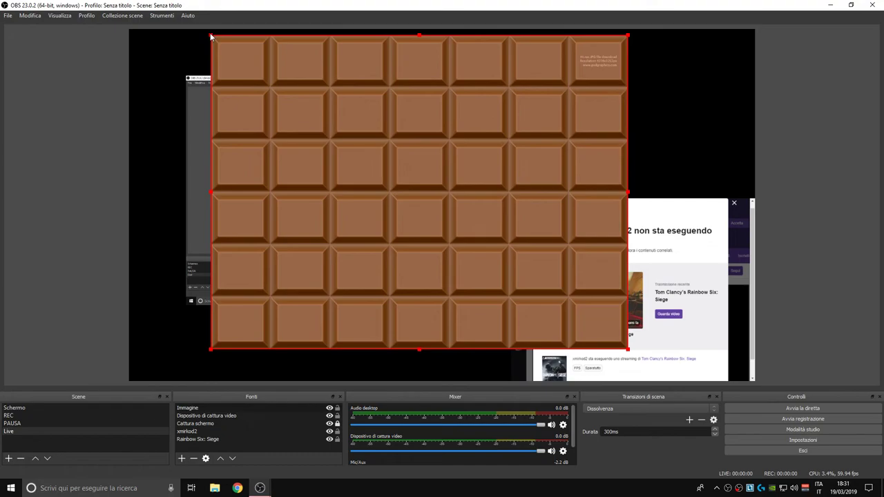
pyautogui.moveTo(211, 36); pyautogui.dragTo(492, 197)
pyautogui.rightClick(453, 126)
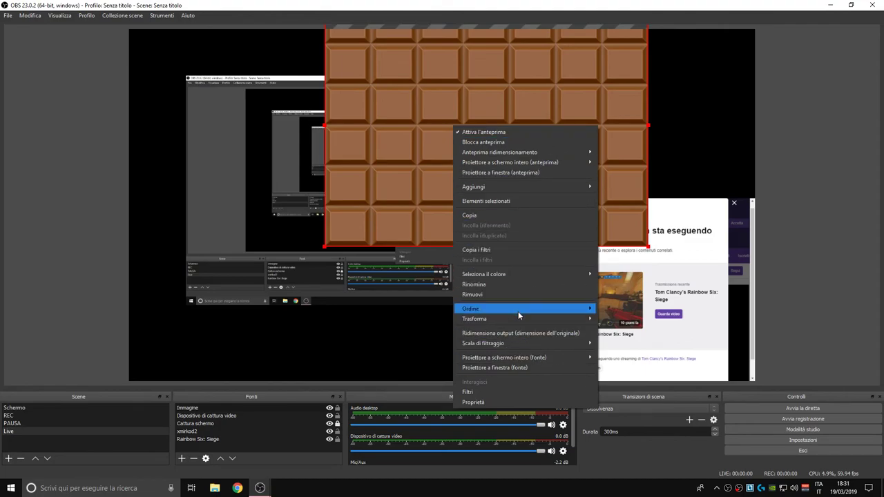
pyautogui.moveTo(514, 310)
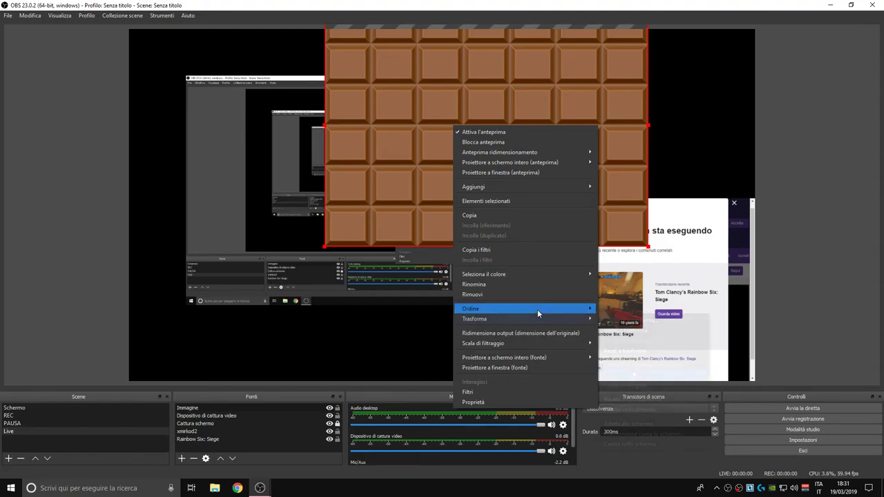
pyautogui.click(625, 343)
pyautogui.rightClick(481, 244)
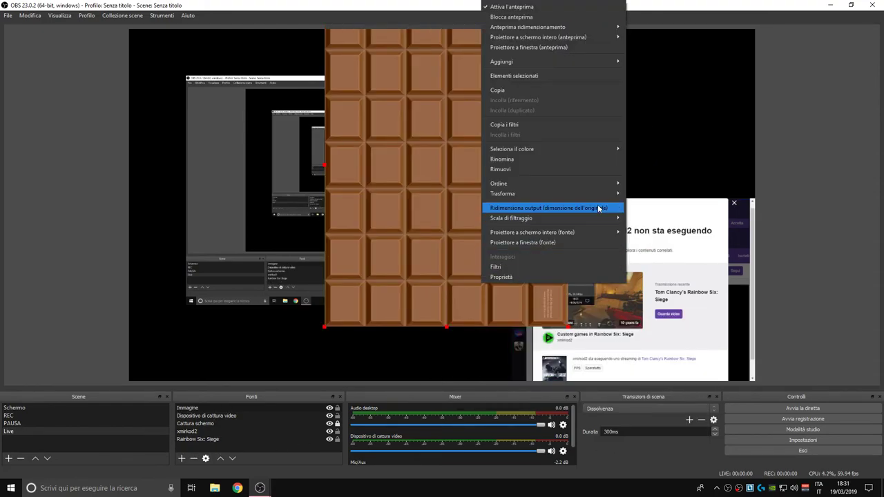
pyautogui.moveTo(608, 233)
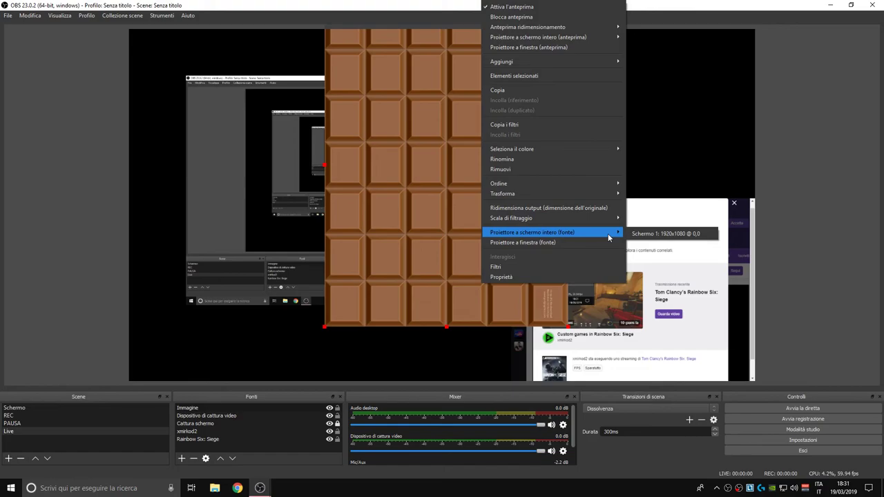
pyautogui.click(403, 204)
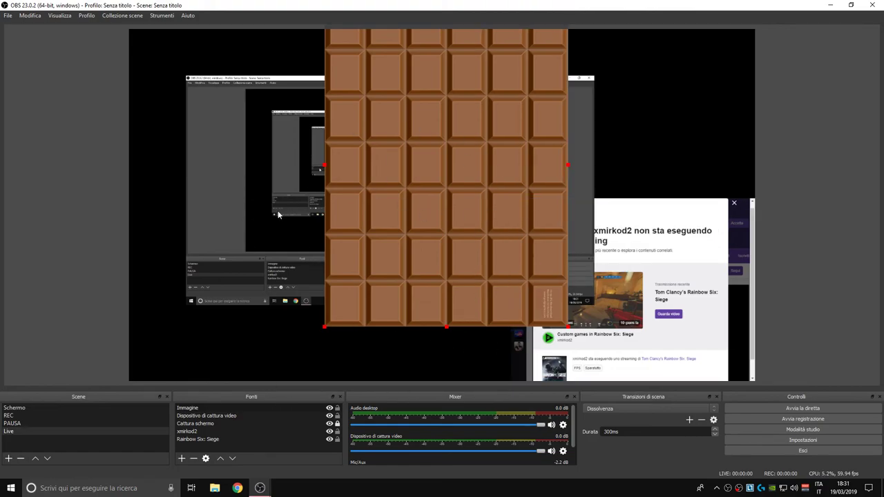